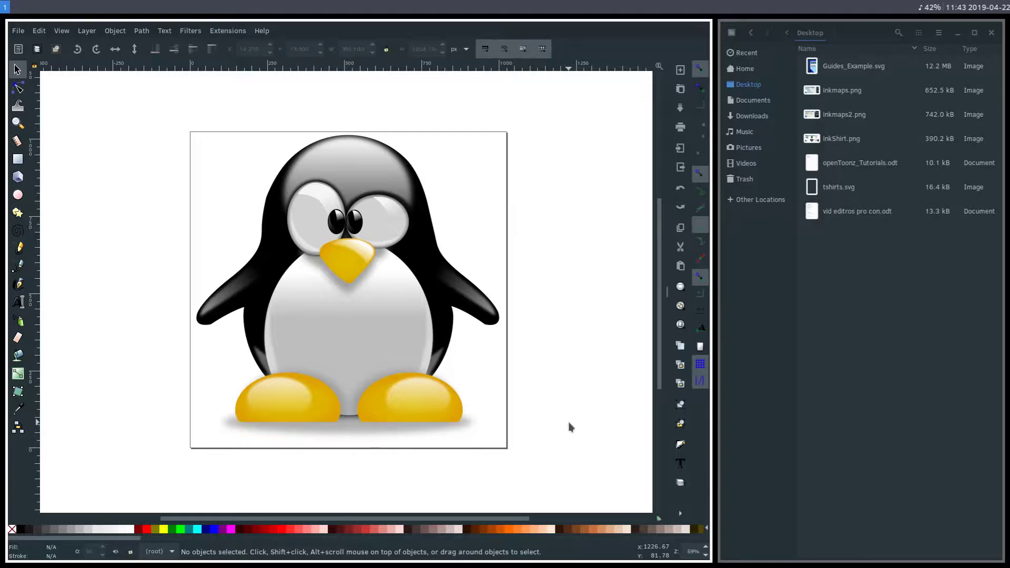
Select and deselect the penguin's parts, then browse the File menu without choosing a command
left_click_drag(121, 113, 571, 492)
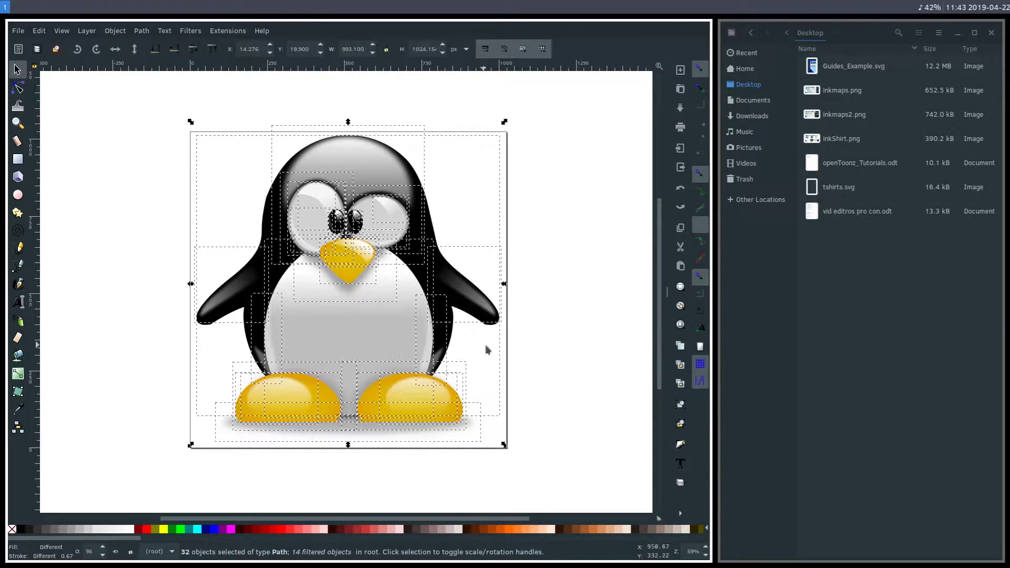
left_click(577, 328)
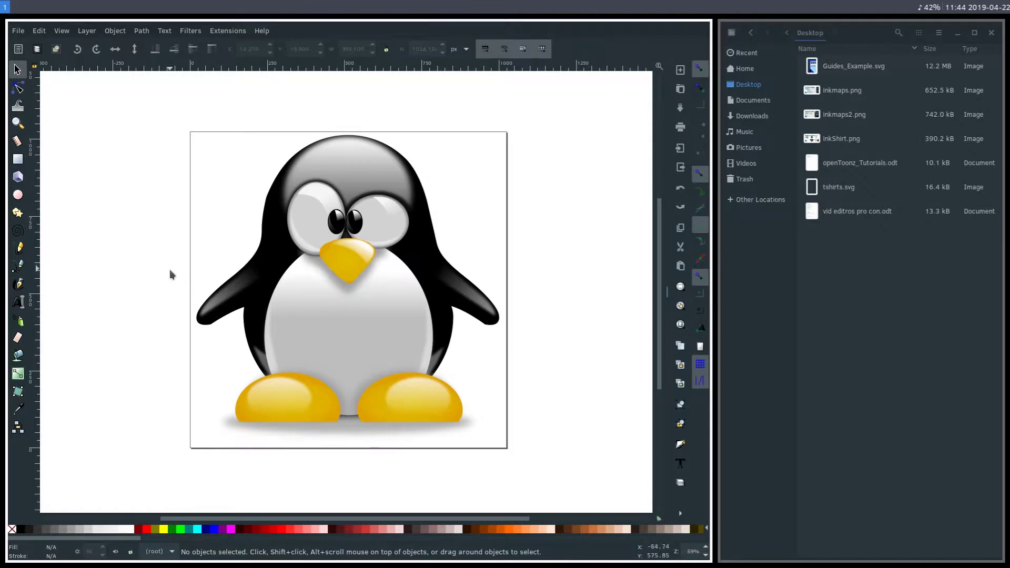
left_click(18, 30)
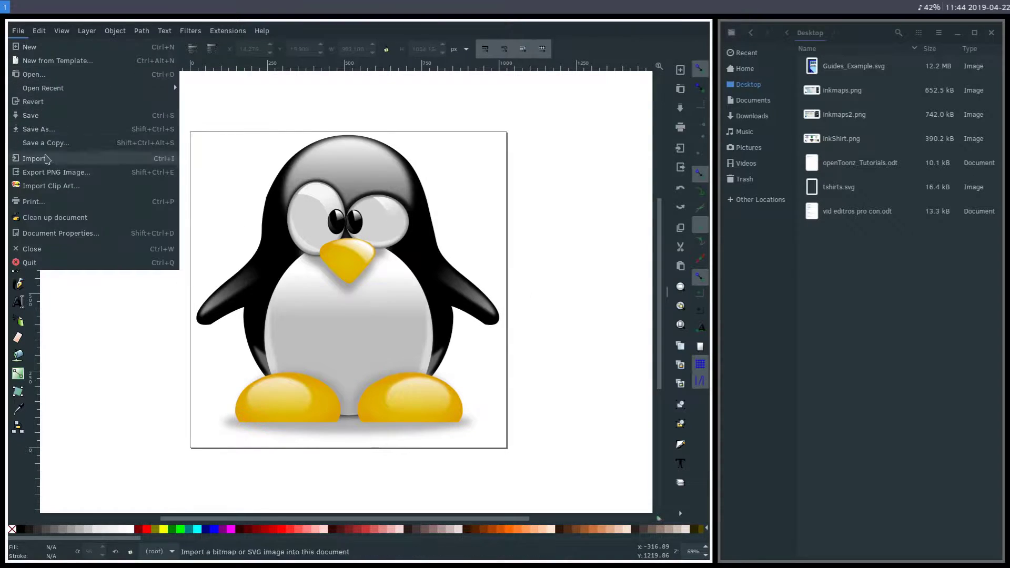
left_click(526, 209)
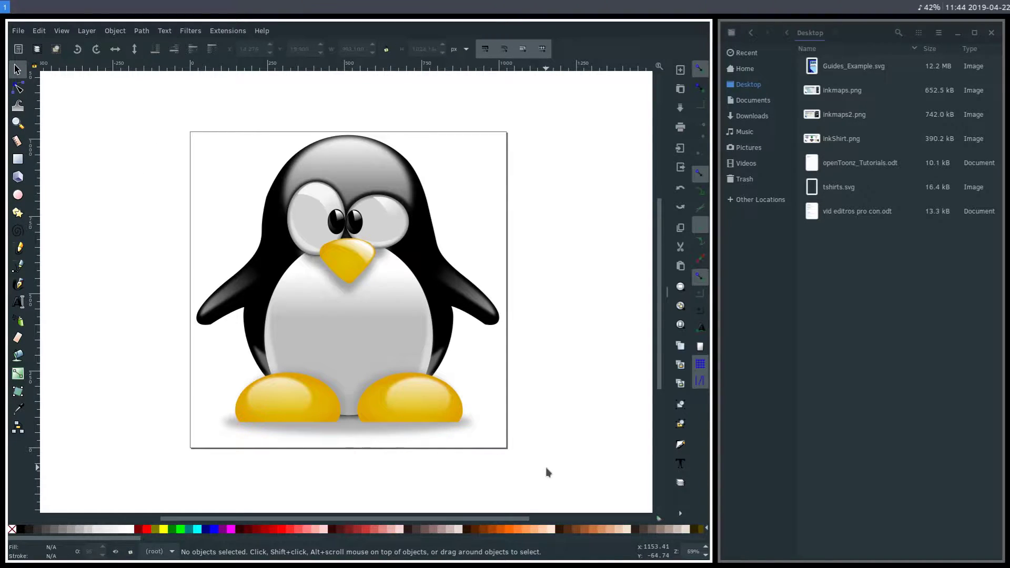
Open the Export PNG Image dock from the File menu and collapse and expand it
left_click(19, 32)
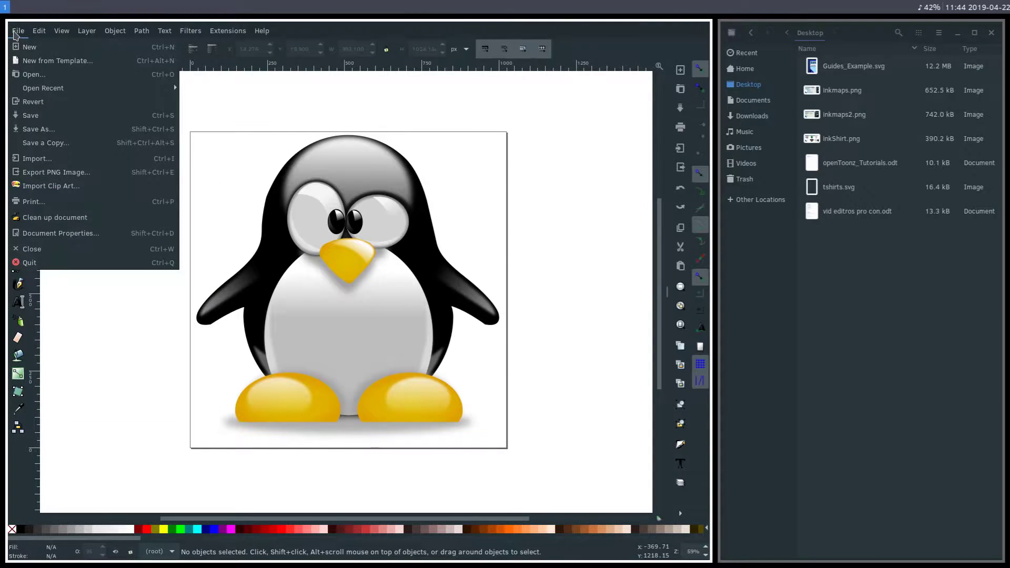
left_click(52, 173)
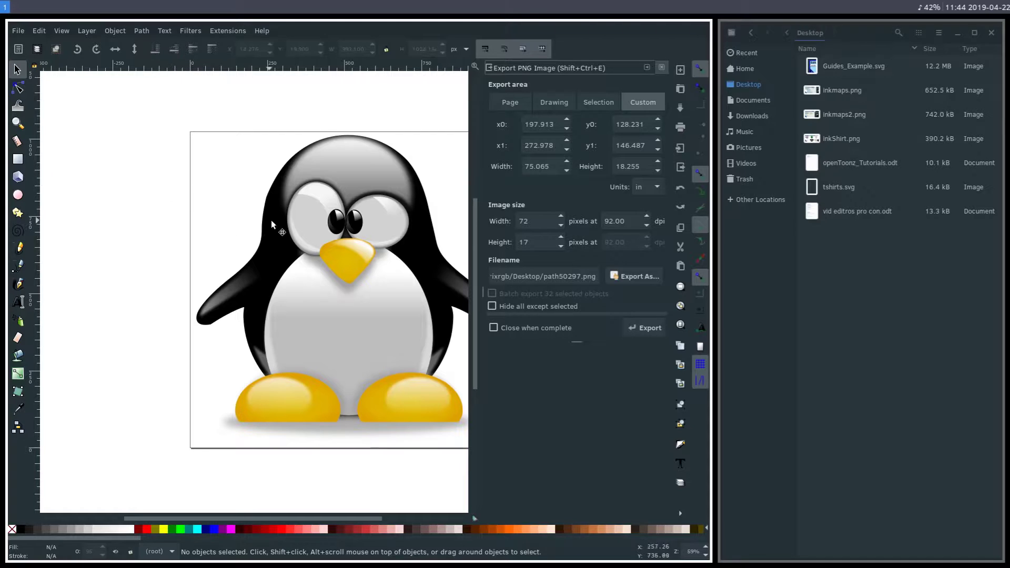
left_click_drag(409, 259, 324, 257)
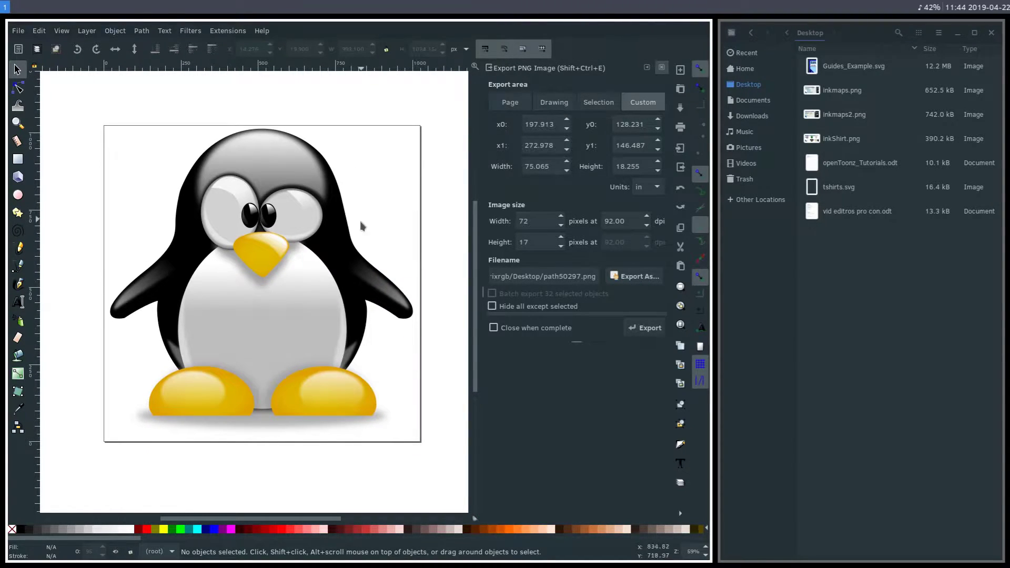
left_click(647, 68)
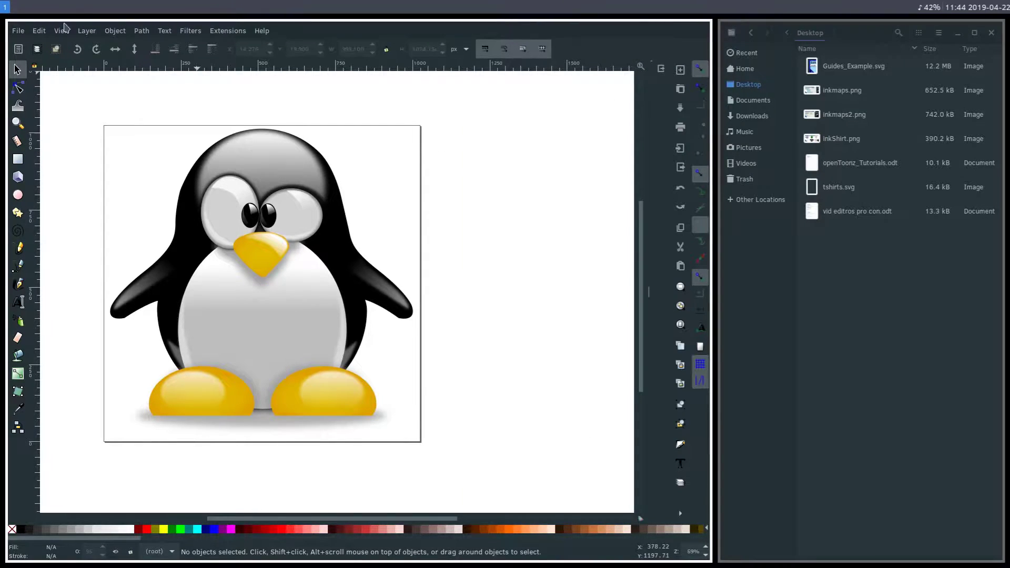
left_click(660, 68)
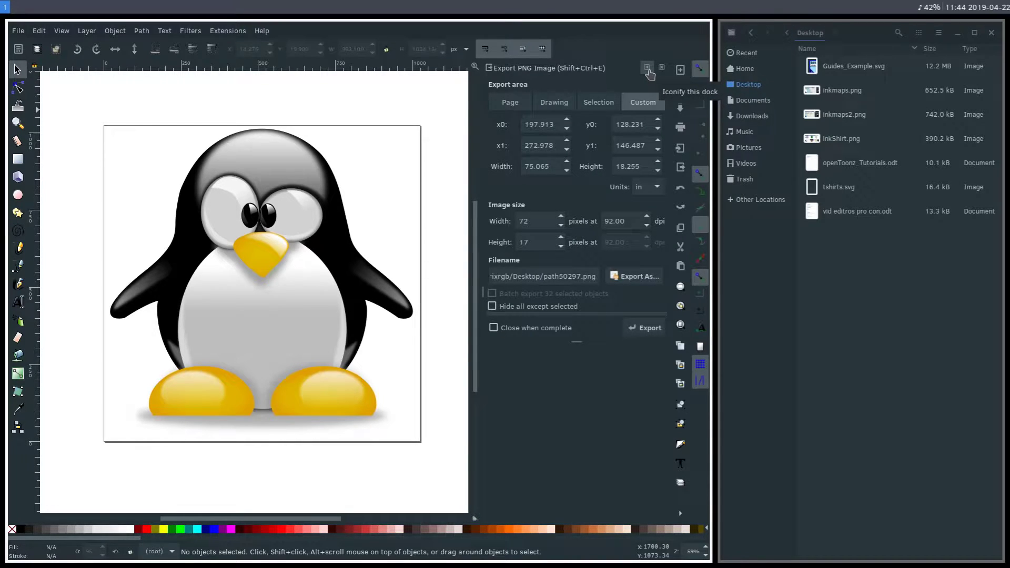
left_click(647, 69)
Toggle the export dock collapsed and expanded several more times, then close it
left_click(18, 30)
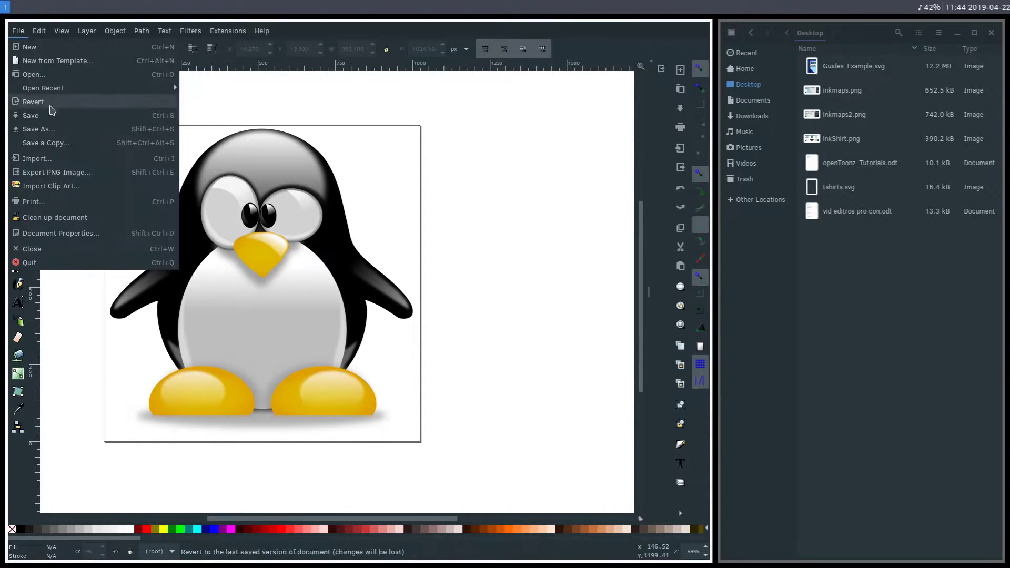
left_click(355, 263)
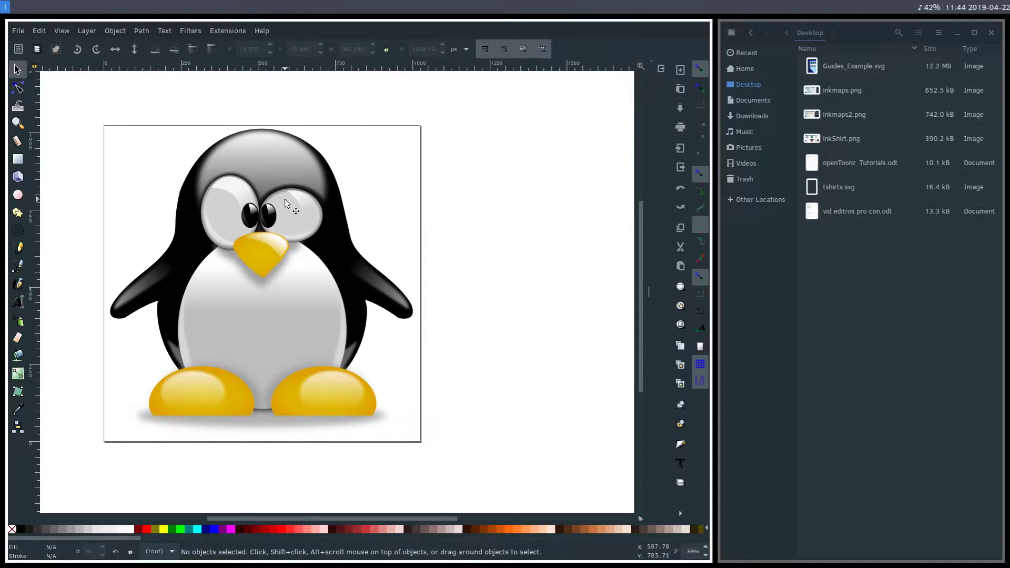
scroll(285, 200, "left", 3)
left_click(661, 68)
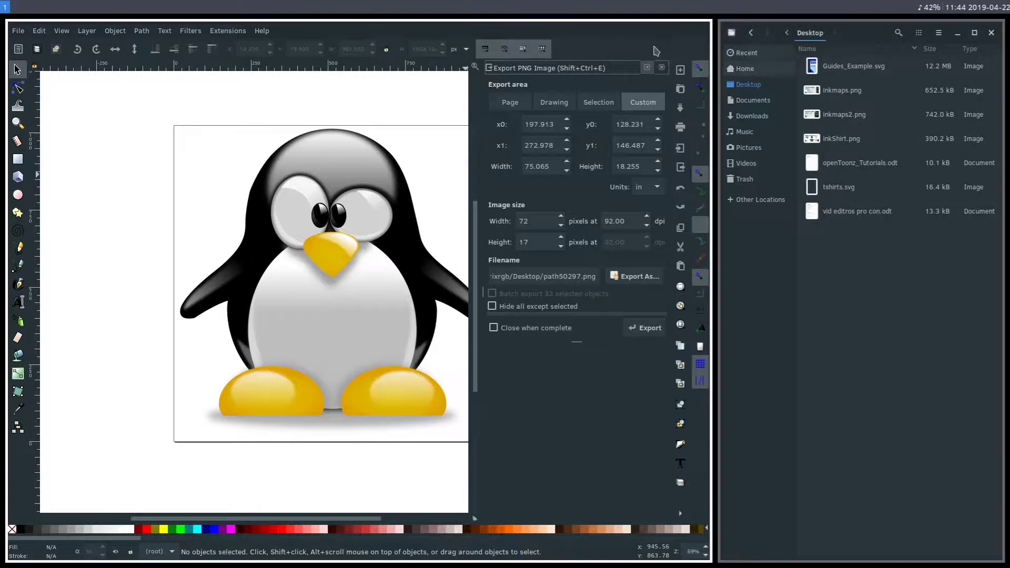
left_click(648, 69)
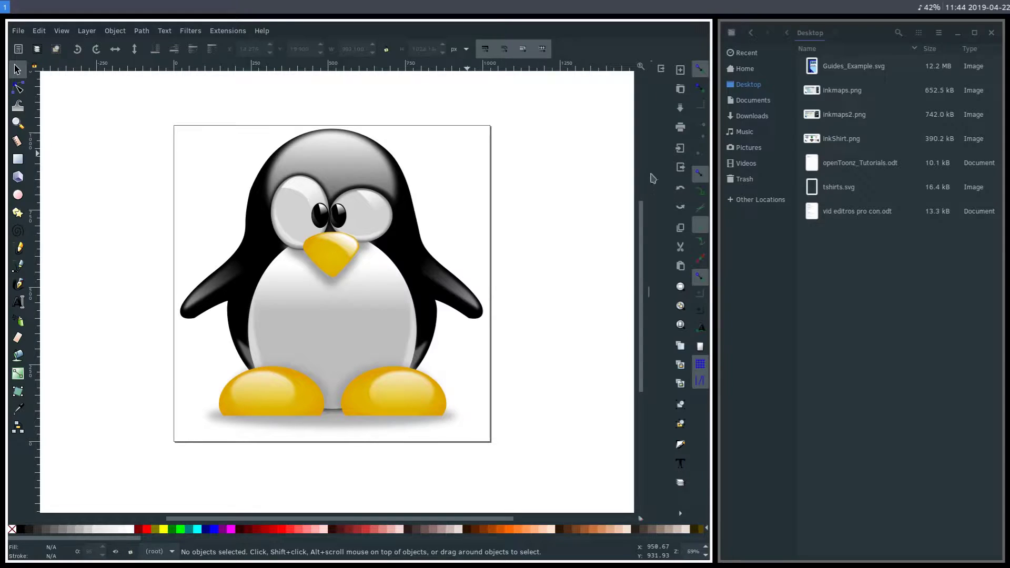
left_click(449, 152)
left_click(548, 163)
left_click(661, 72)
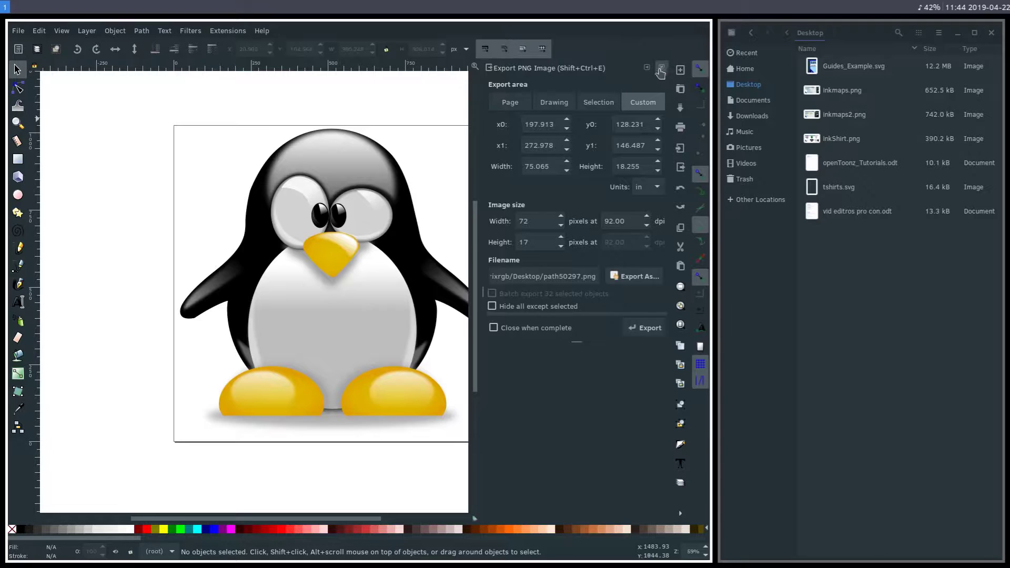
left_click(661, 67)
Reopen Export PNG Image and pan so the whole penguin page shows
left_click(18, 31)
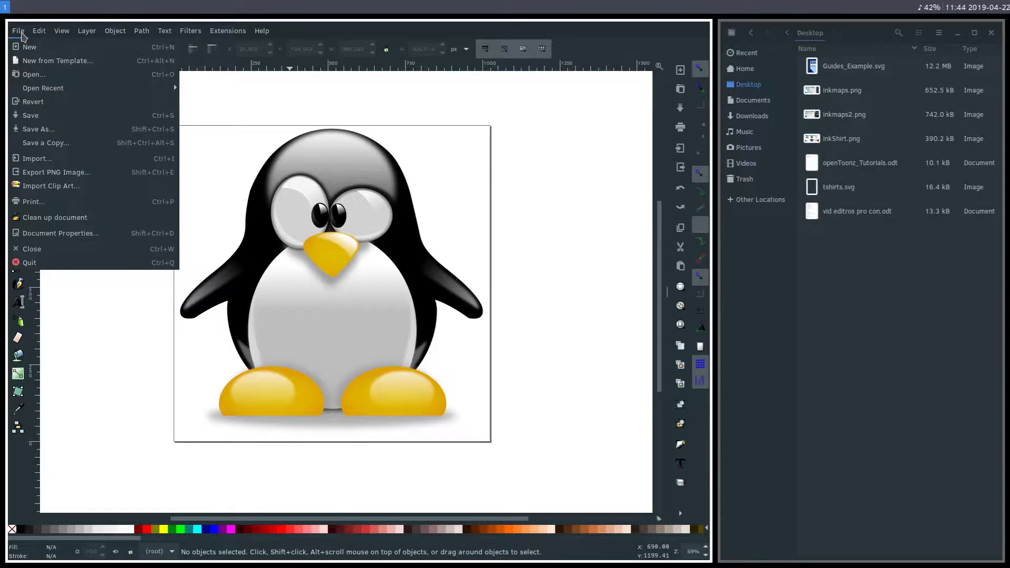
left_click(67, 181)
left_click_drag(403, 166, 335, 170)
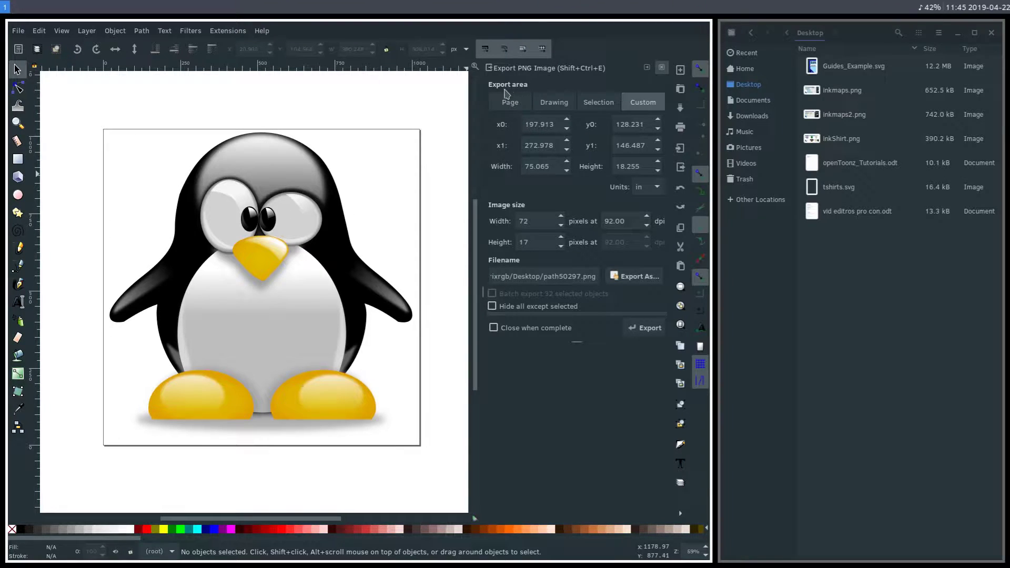
Set the export area to Page and switch the units from mm to px
left_click(510, 105)
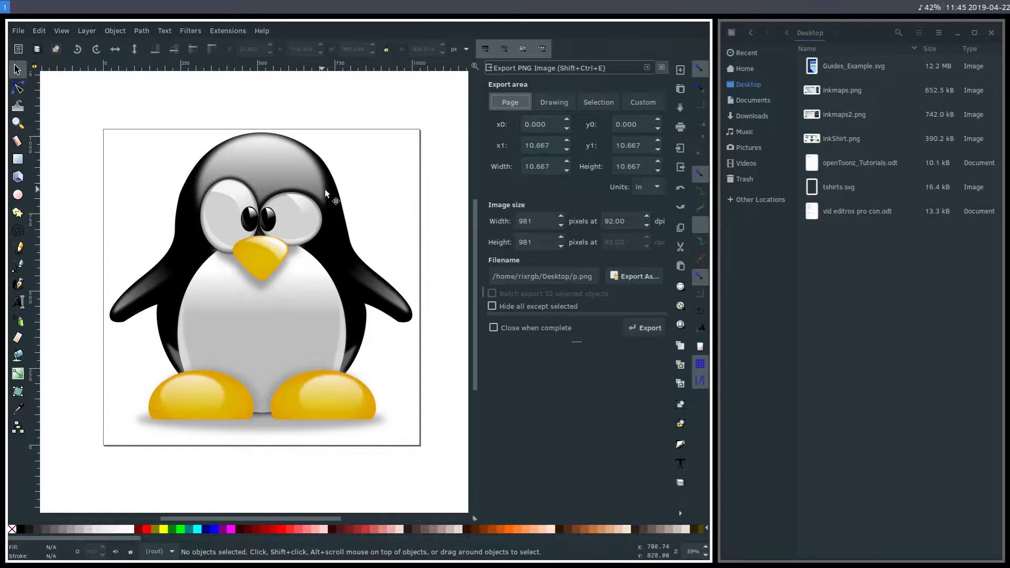
left_click(536, 224)
left_click(615, 221)
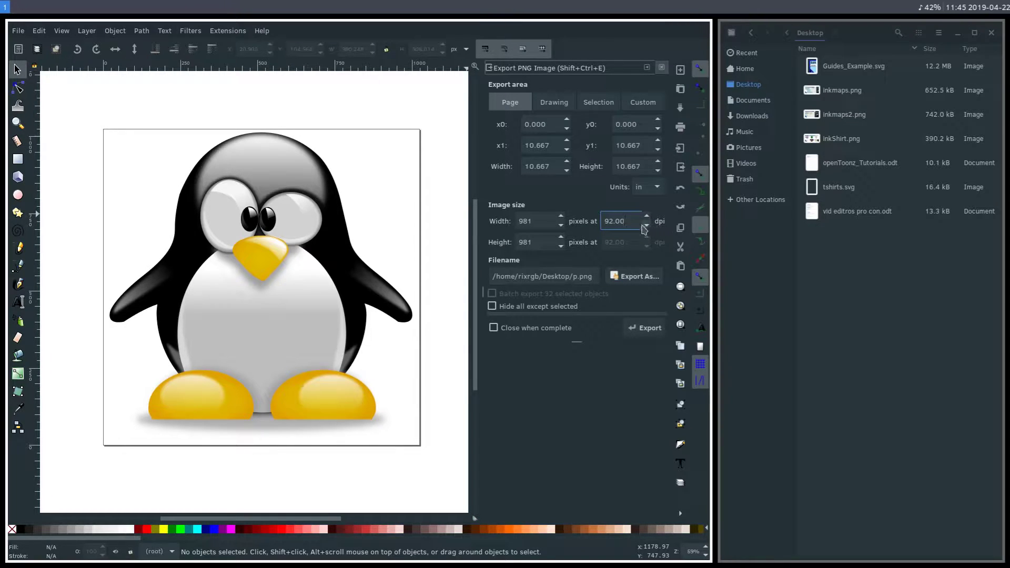
scroll(647, 189, "up", 3)
left_click(647, 189)
scroll(647, 195, "down", 4)
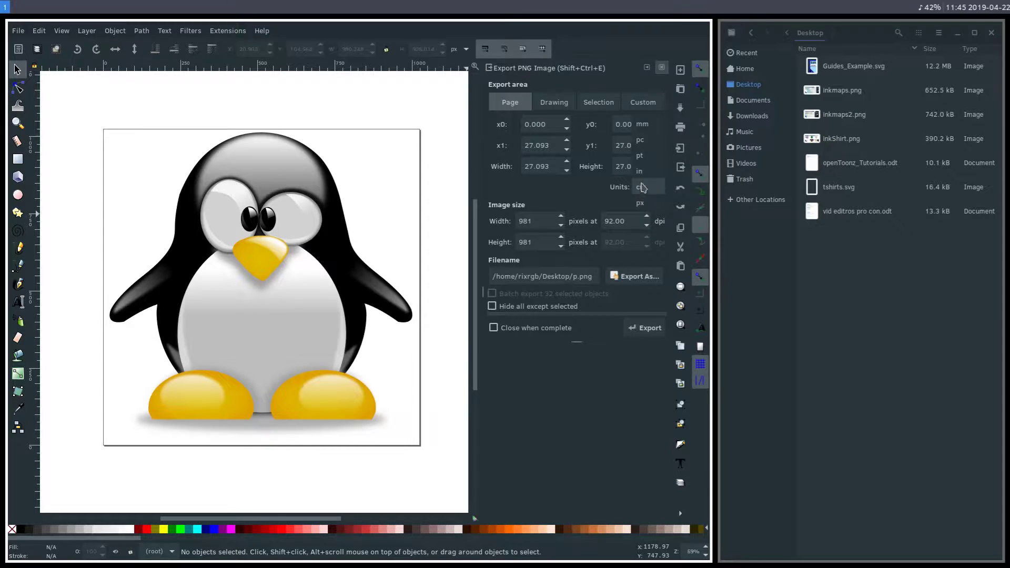
left_click(643, 203)
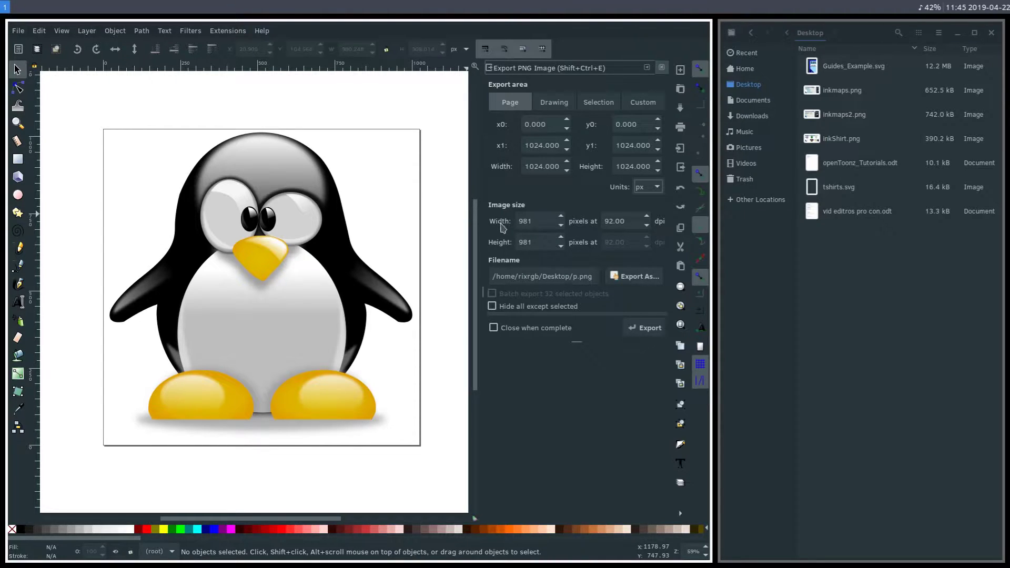
Switch the export area to Drawing, giving a 952 × 981 px image at 92 dpi
left_click(539, 222)
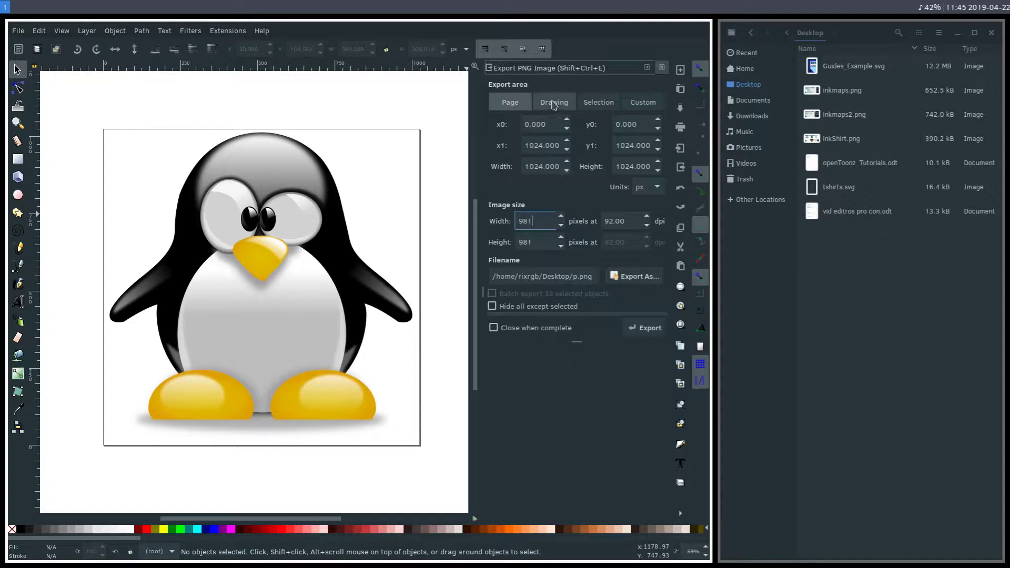
left_click(554, 104)
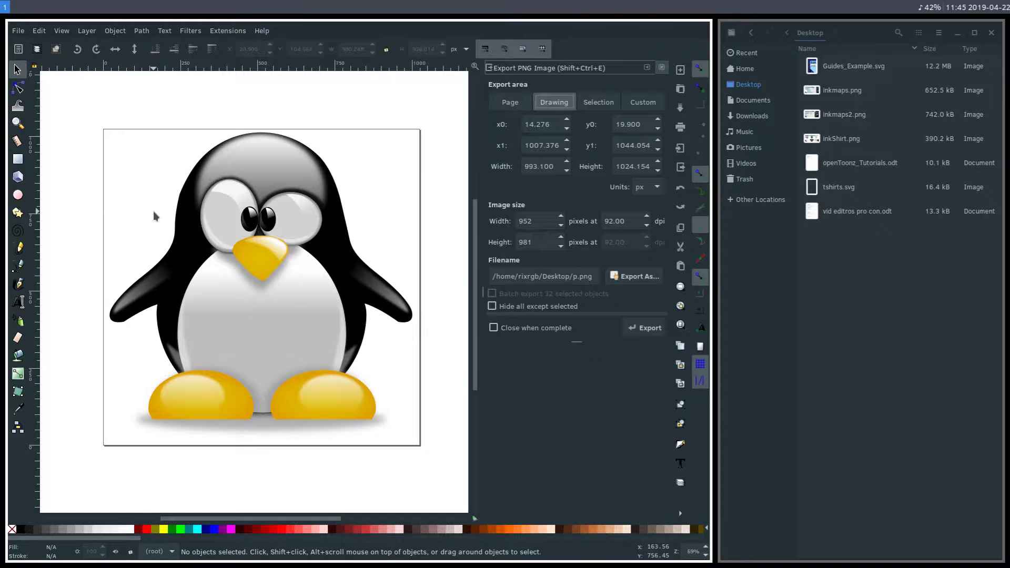
key("minus")
key("minus")
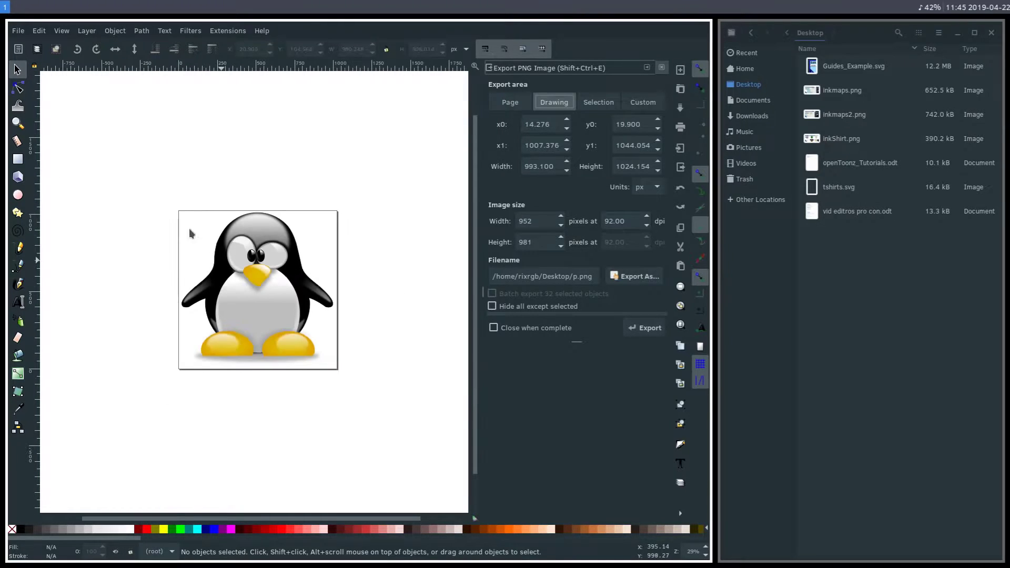
Draw six black stars around the penguin with the Star tool
scroll(238, 258, "left", 2)
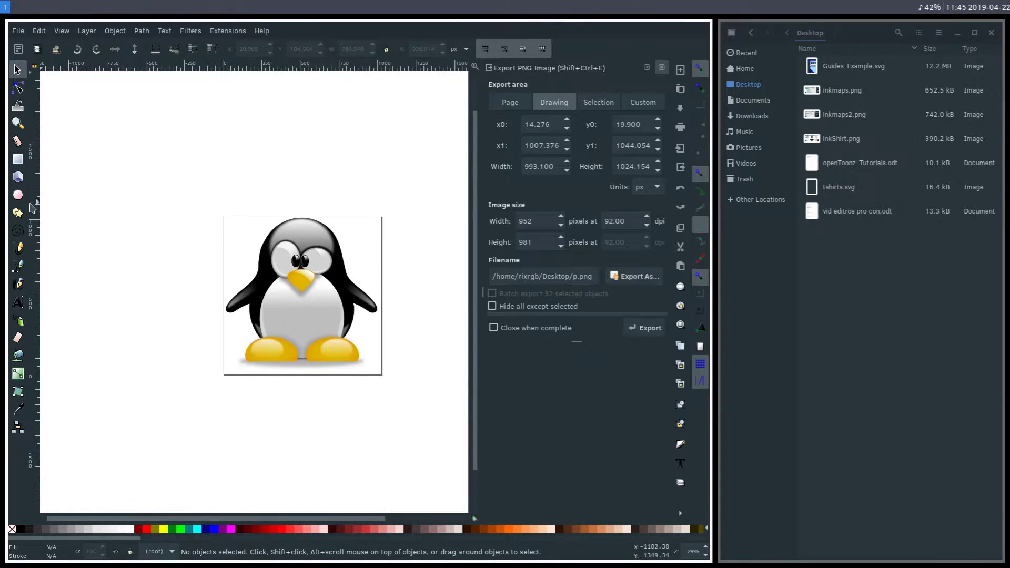
left_click(18, 212)
left_click_drag(167, 197, 218, 223)
left_click_drag(351, 182, 382, 210)
left_click_drag(398, 263, 430, 305)
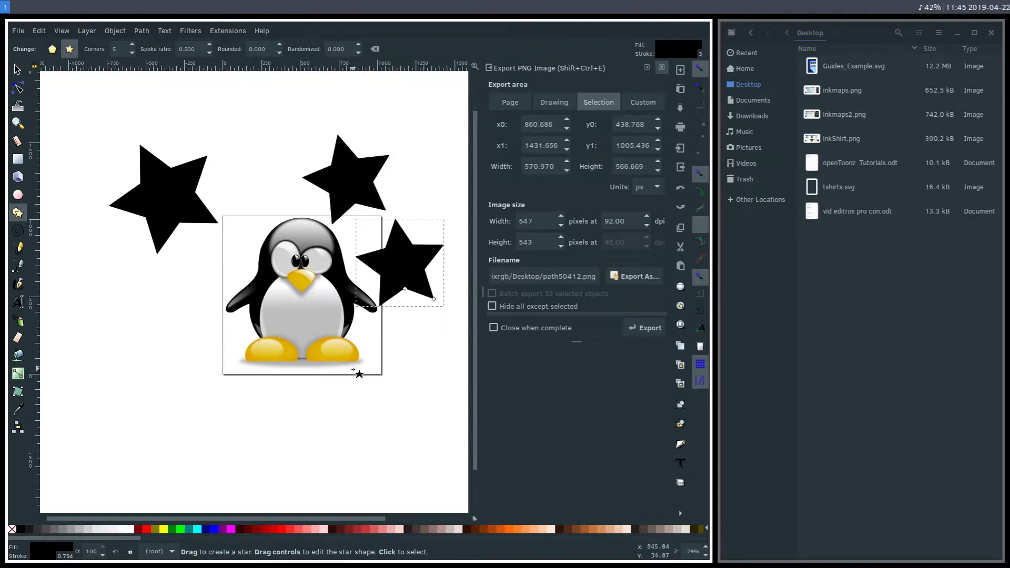
left_click_drag(351, 371, 380, 398)
left_click_drag(238, 380, 251, 392)
left_click_drag(149, 304, 190, 331)
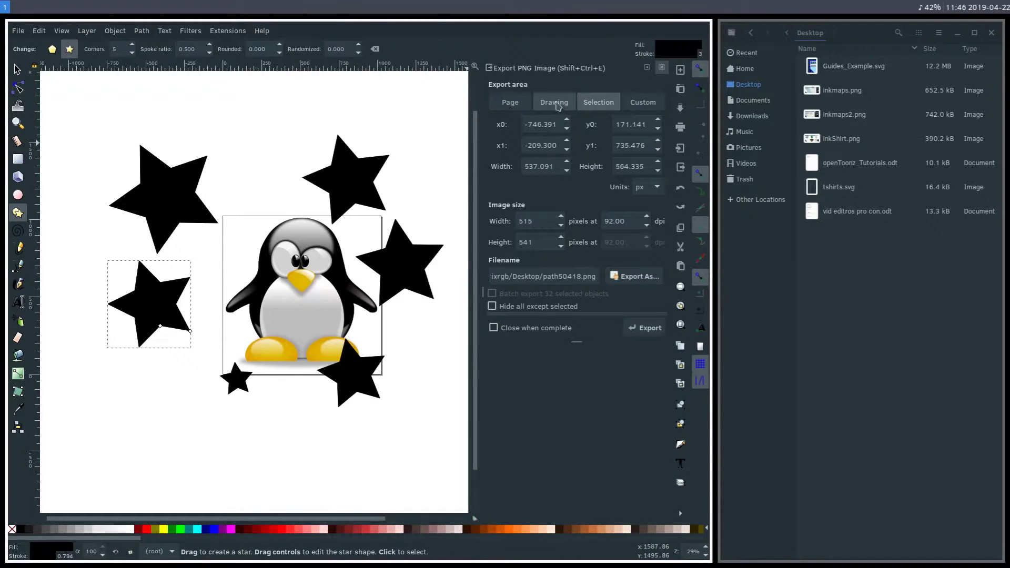
Export the Drawing area, add a large star at top-right, and check the 4664 × 4445 size
left_click(554, 105)
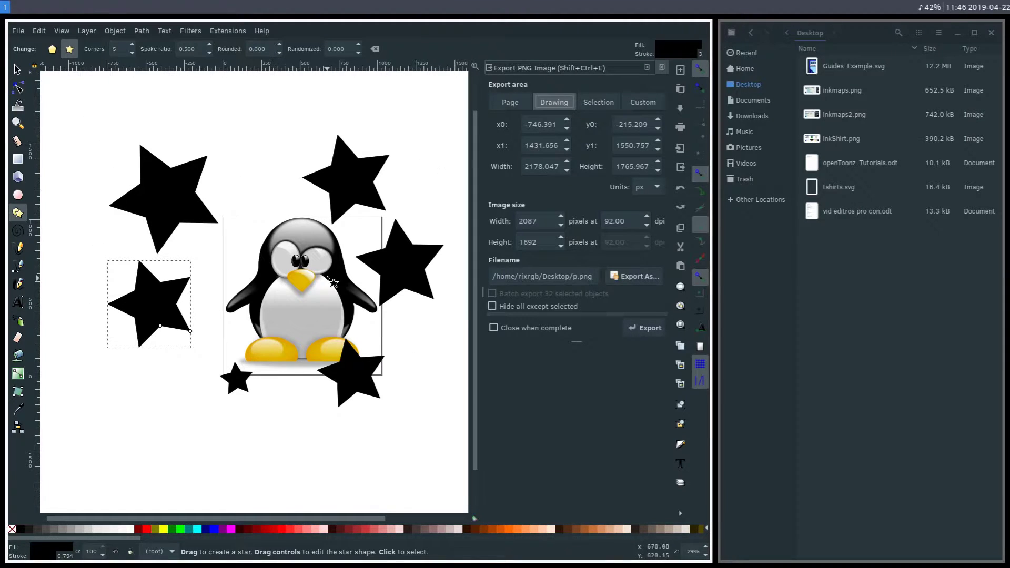
key("minus")
key("minus")
key("minus")
key("minus")
left_click_drag(390, 162, 405, 172)
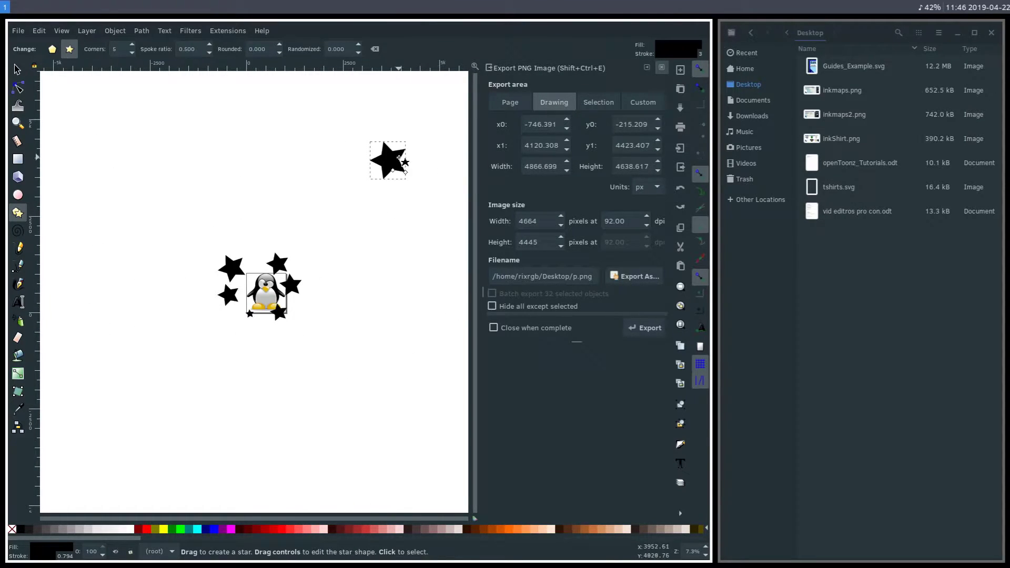
left_click_drag(524, 222, 548, 245)
left_click(546, 220)
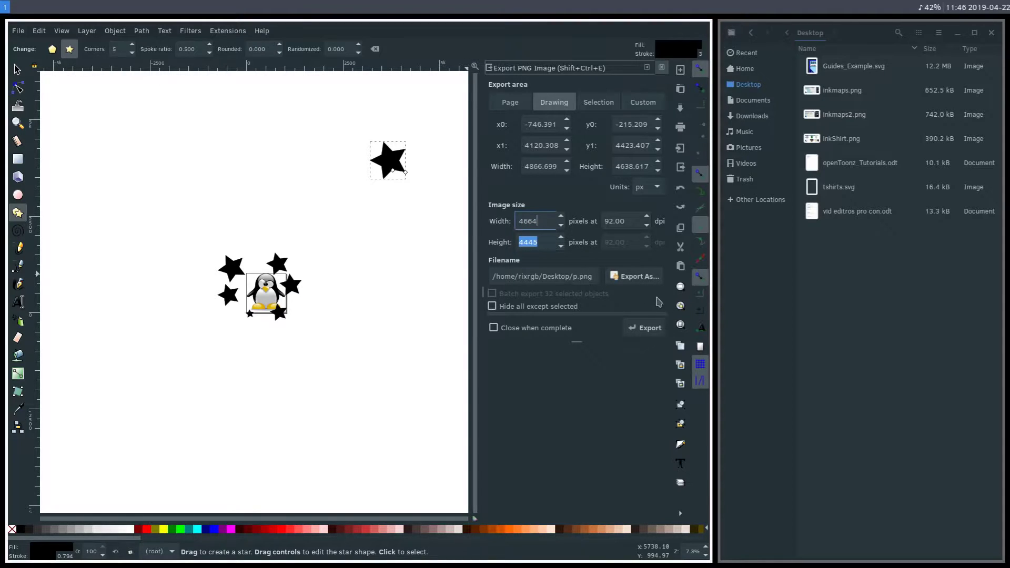
left_click(570, 277)
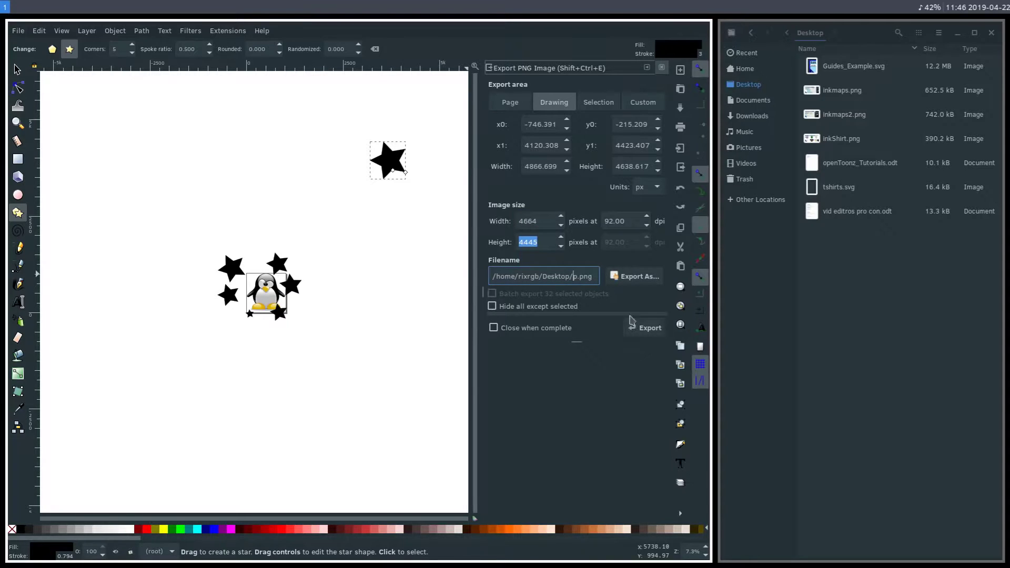
Export the drawing as p.png and open it to view the 4664 × 4445 image
left_click(639, 329)
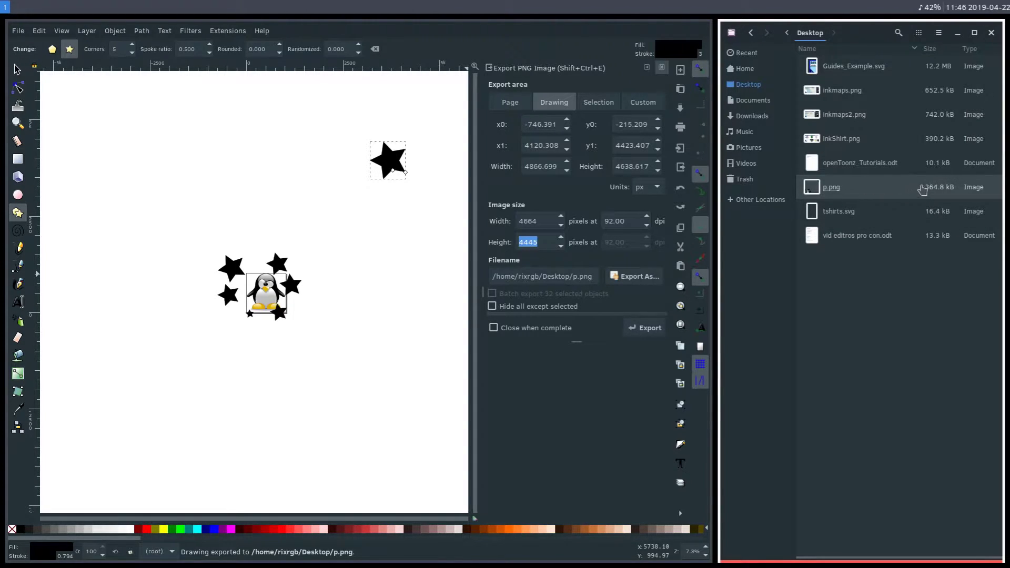
double_click(833, 189)
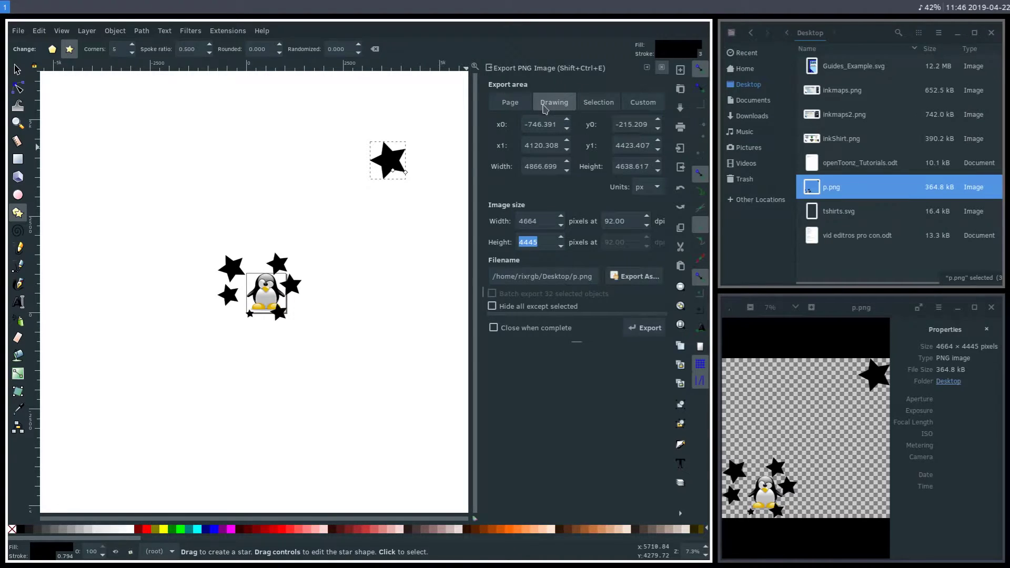
Set the export area to Page and overwrite p.png with a 981 × 981 image
left_click(514, 108)
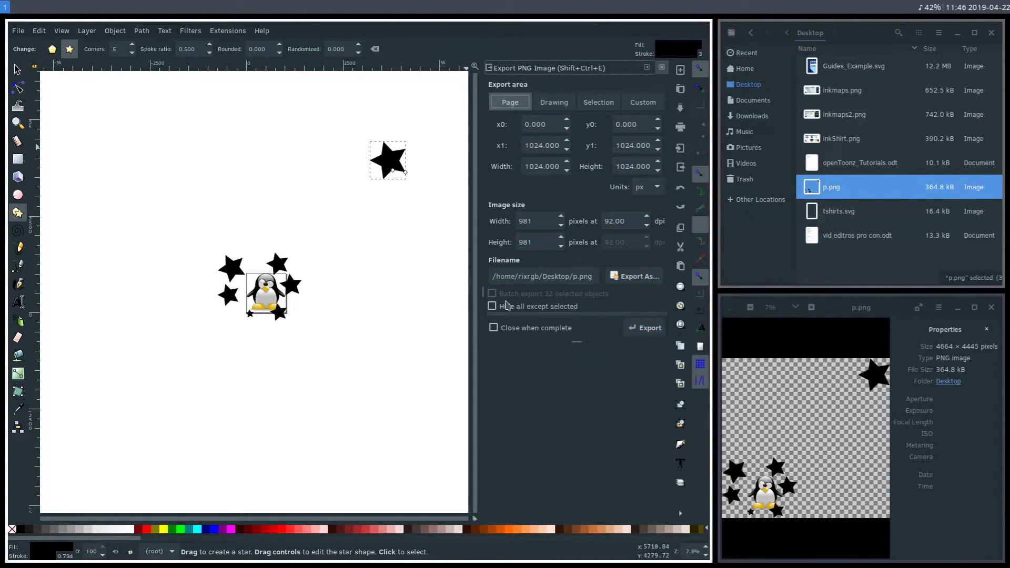
left_click(646, 328)
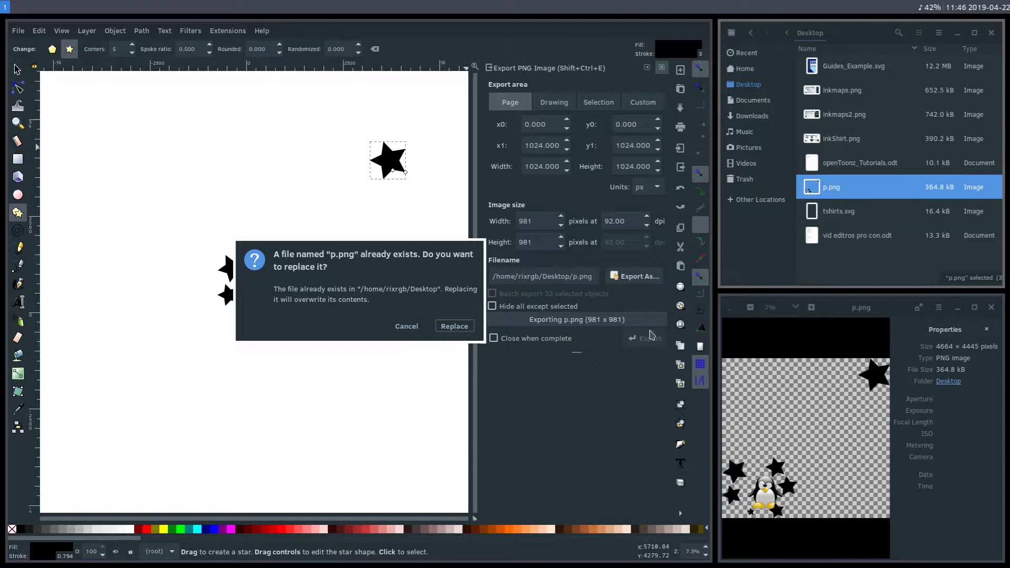
left_click(454, 326)
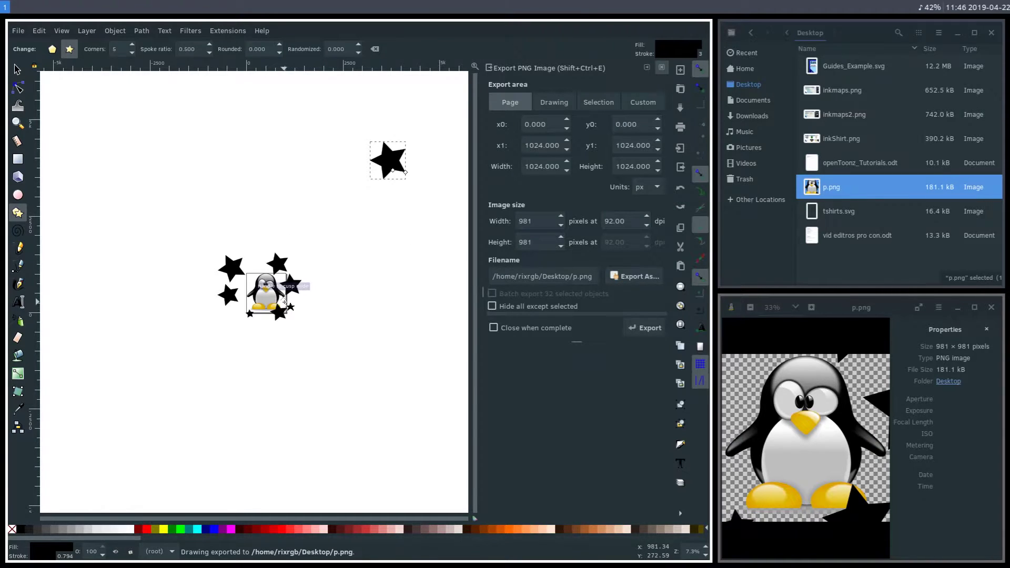
Select the lone top-right star, zoom in on it, and re-export p.png, replacing it
key("s")
left_click(403, 161)
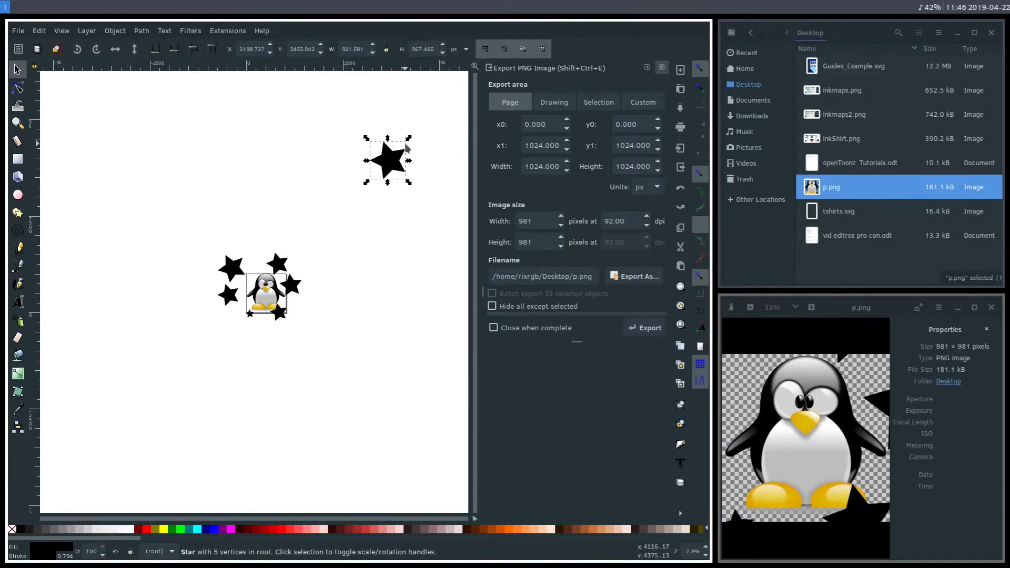
key("plus")
key("plus")
key("plus")
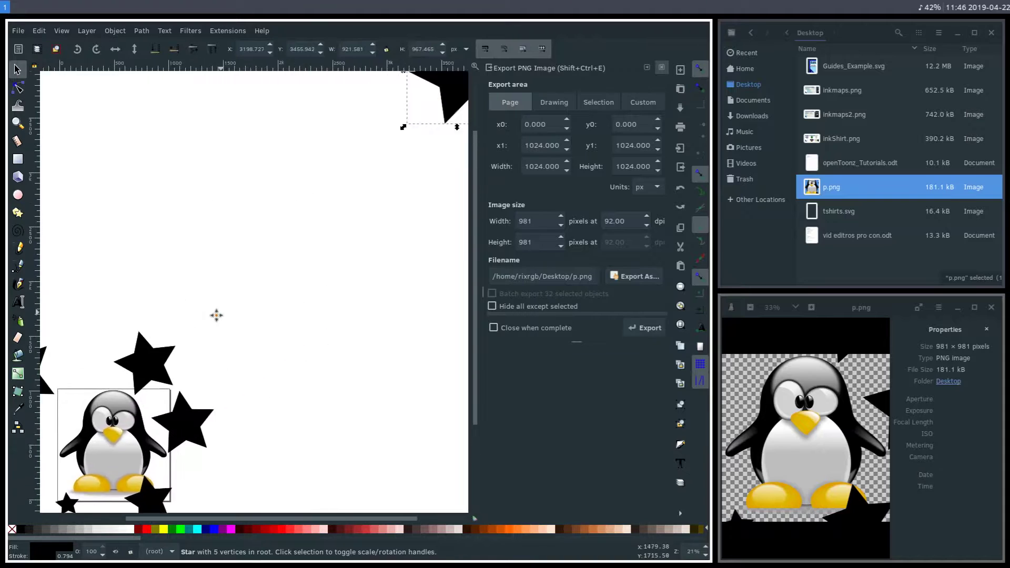
scroll(197, 329, "up", 5)
scroll(304, 329, "right", 4)
scroll(249, 344, "up", 1)
scroll(270, 237, "up", 3)
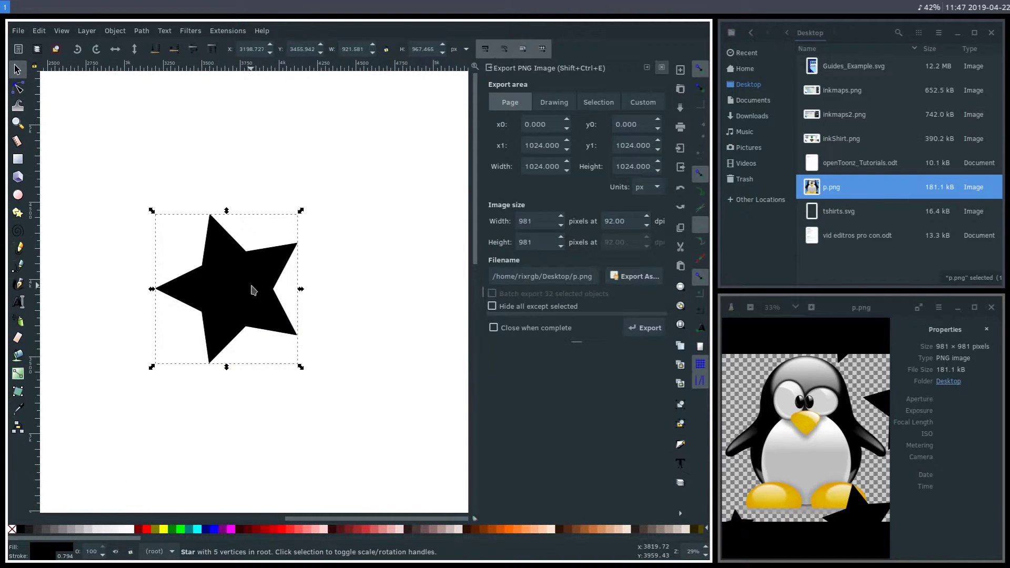
left_click(661, 331)
left_click(453, 325)
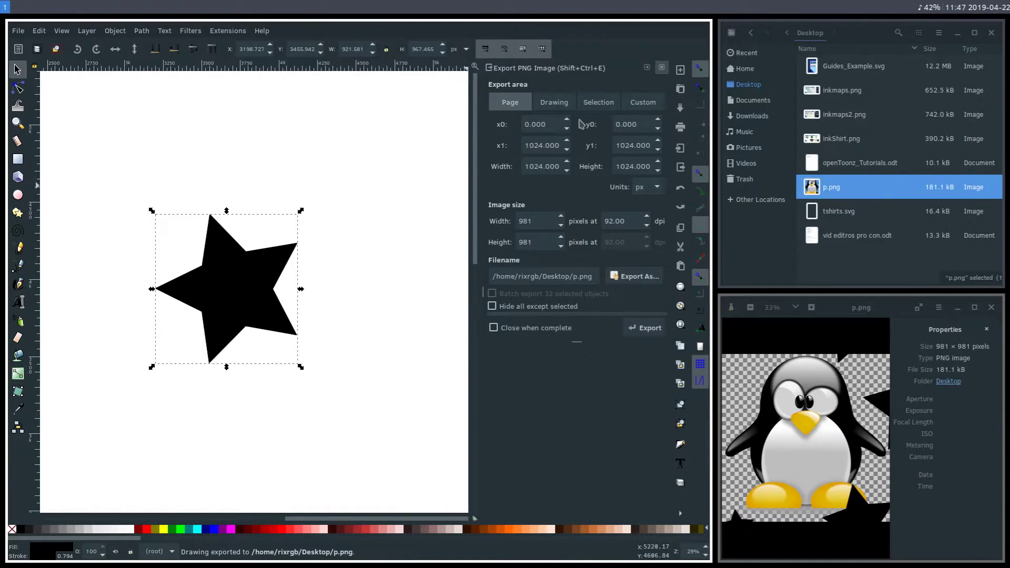
Export only the selected star over p.png at 883 × 927 pixels
left_click(606, 109)
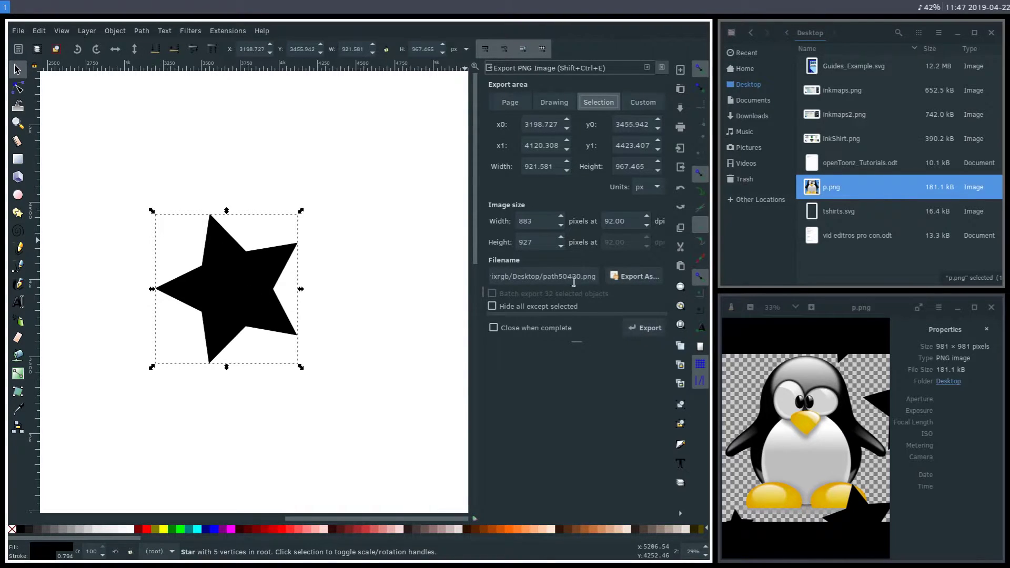
left_click(641, 278)
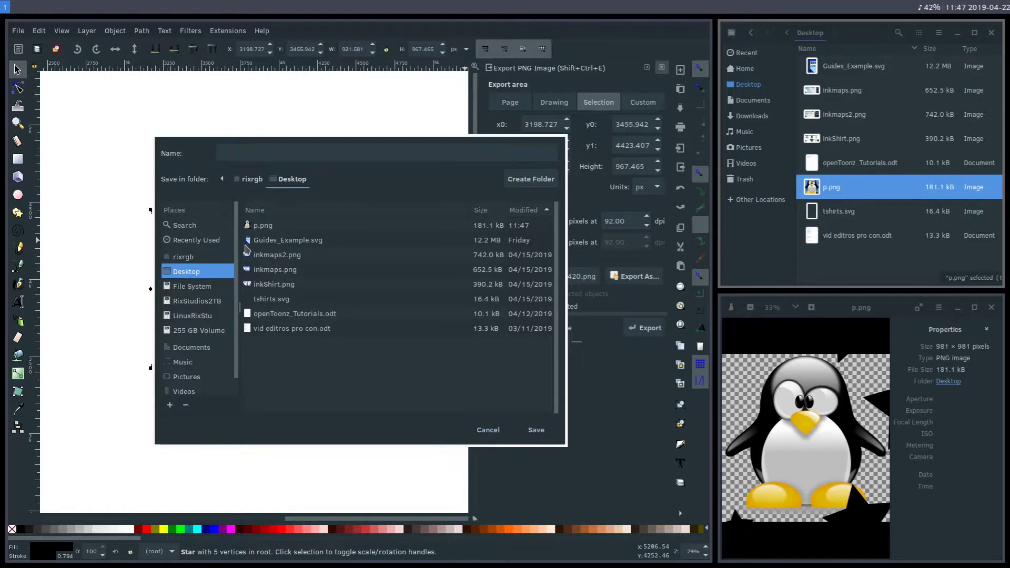
left_click(262, 226)
left_click(536, 429)
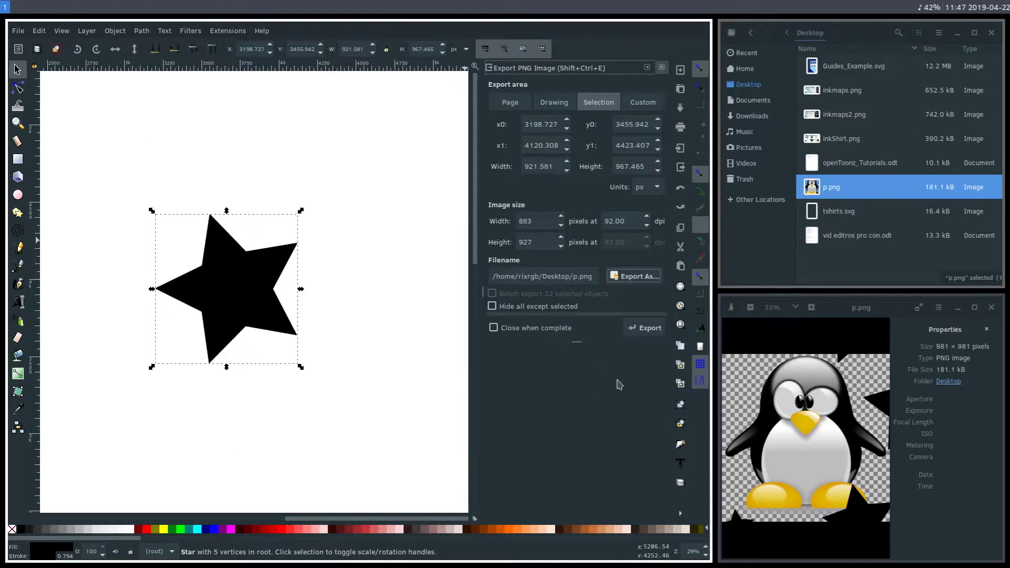
left_click(646, 328)
left_click(451, 326)
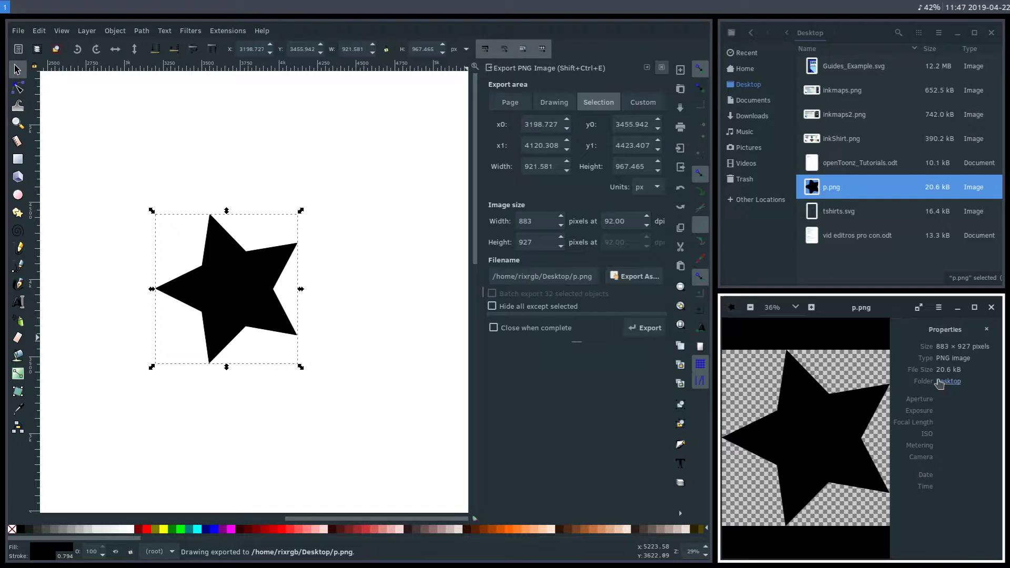
Move the large star down beside the penguin and nudge it into place
key("minus")
key("minus")
key("minus")
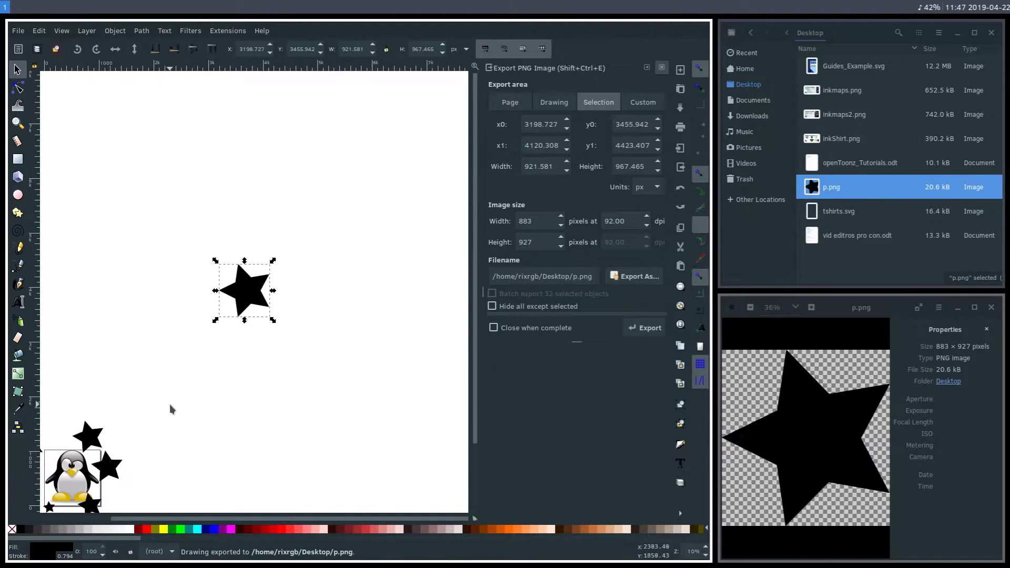
scroll(235, 353, "down", 5)
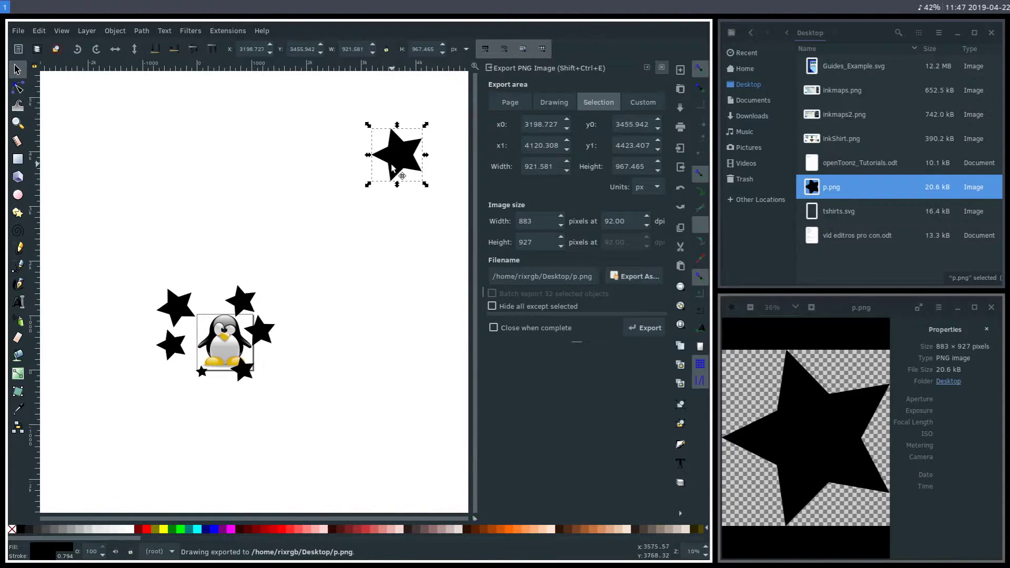
left_click_drag(396, 174, 300, 355)
key("plus")
key("plus")
key("plus")
scroll(307, 394, "down", 2)
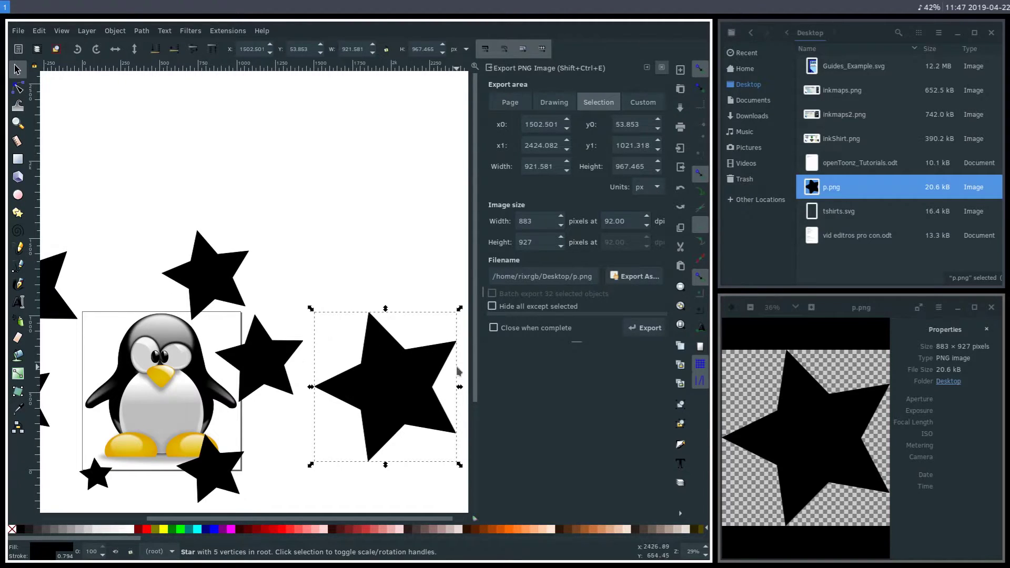
left_click_drag(385, 420, 398, 268)
scroll(389, 358, "up", 1)
scroll(389, 358, "right", 1)
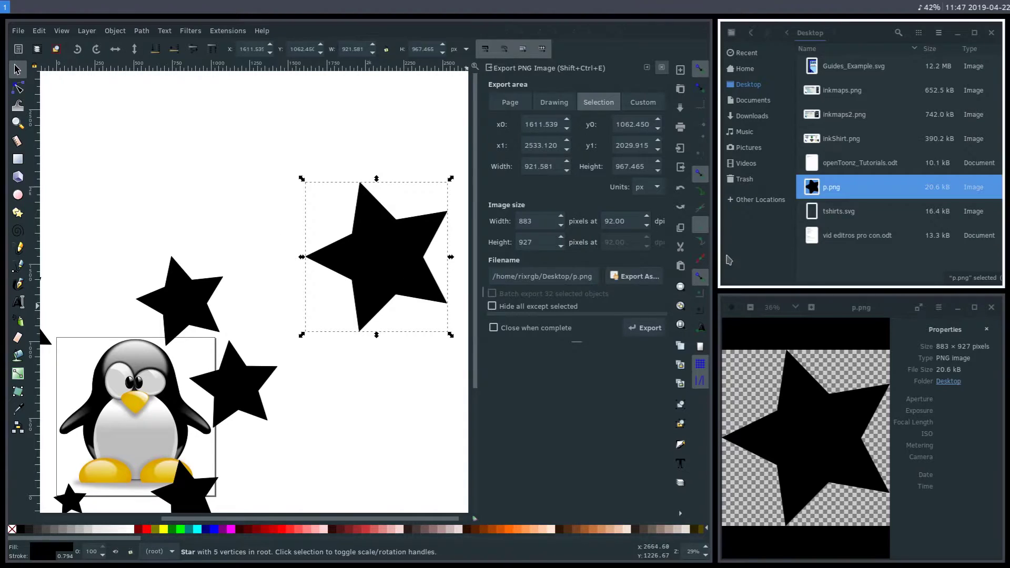
left_click_drag(395, 257, 390, 247)
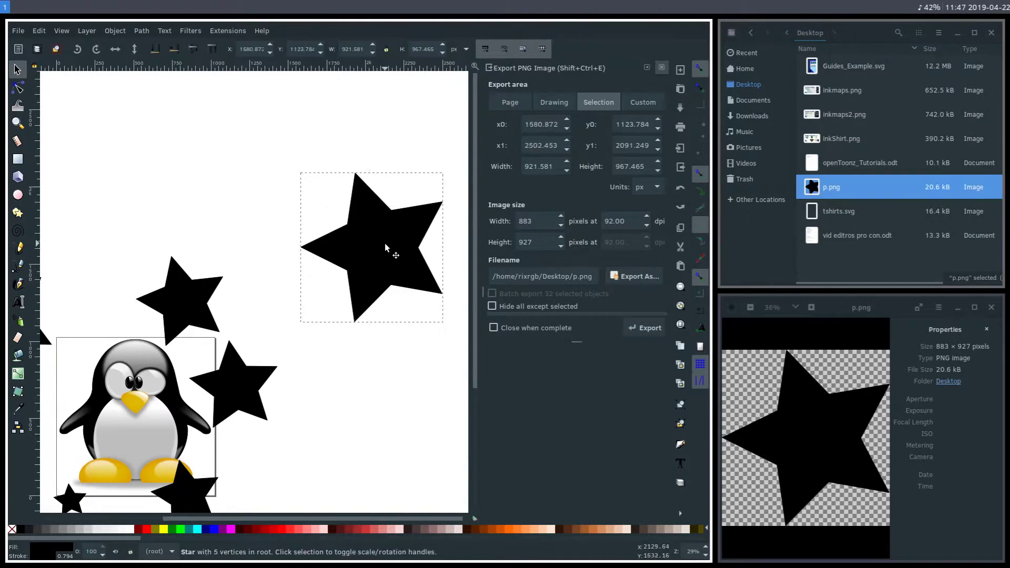
Gather two small stars beside the big star, select all three, and export them over p.png at 1395 × 1340
left_click(200, 283)
left_click_drag(200, 283, 281, 191)
left_click_drag(243, 402, 391, 355)
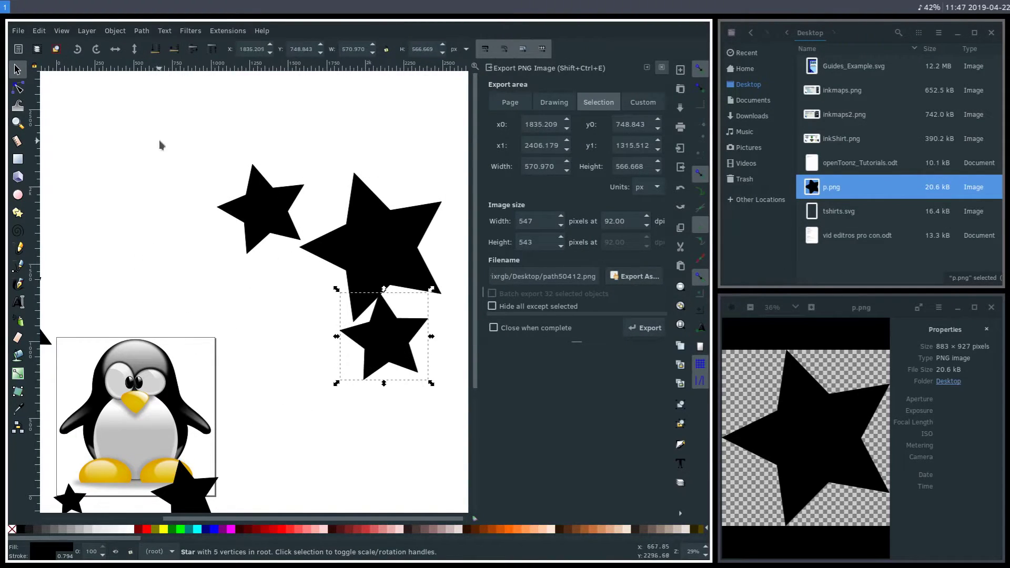
left_click_drag(154, 121, 462, 409)
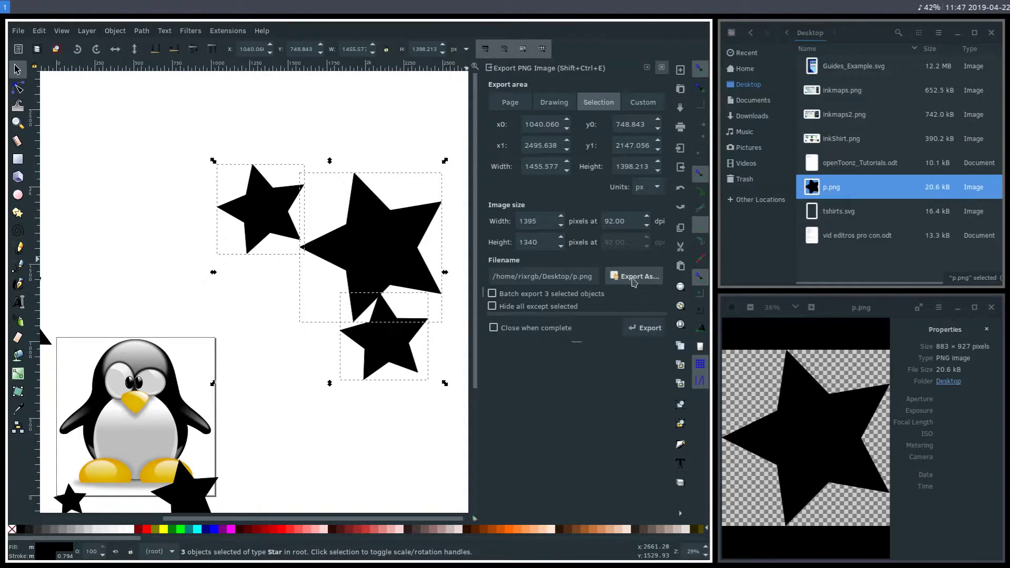
left_click(645, 327)
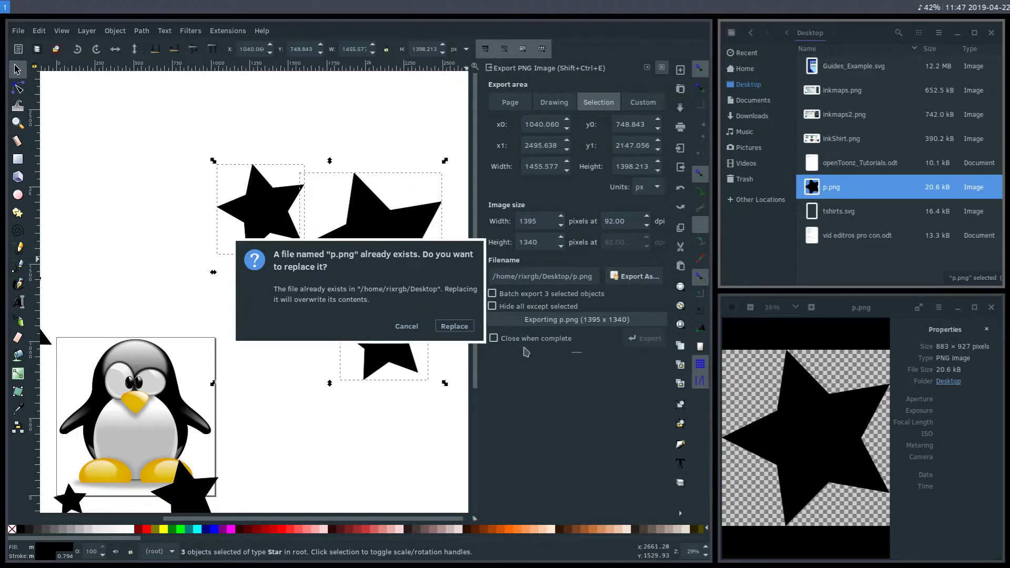
left_click(454, 326)
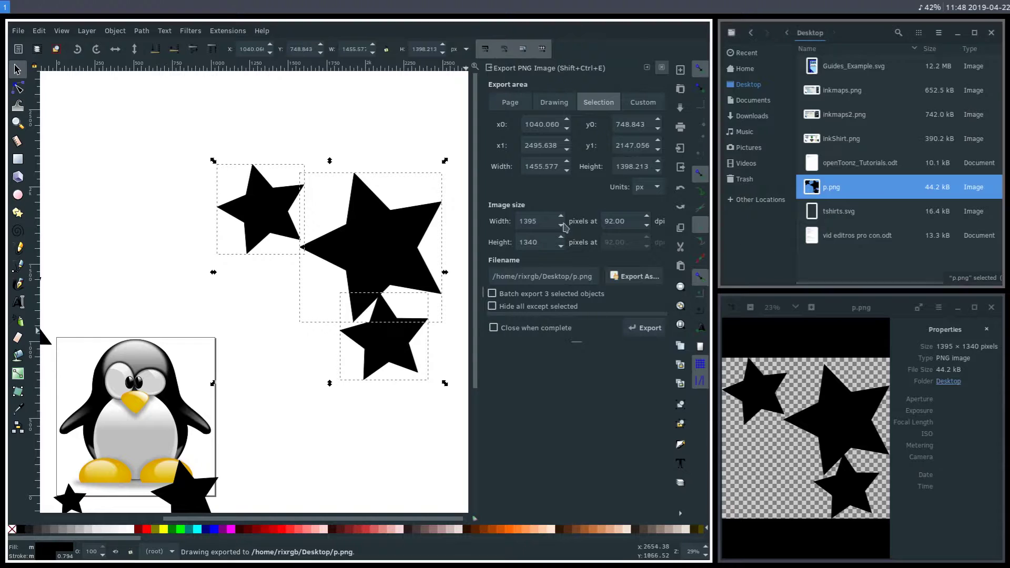
Delete the four leftover stars around the penguin, then drag-select the whole penguin
left_click_drag(269, 332, 402, 229)
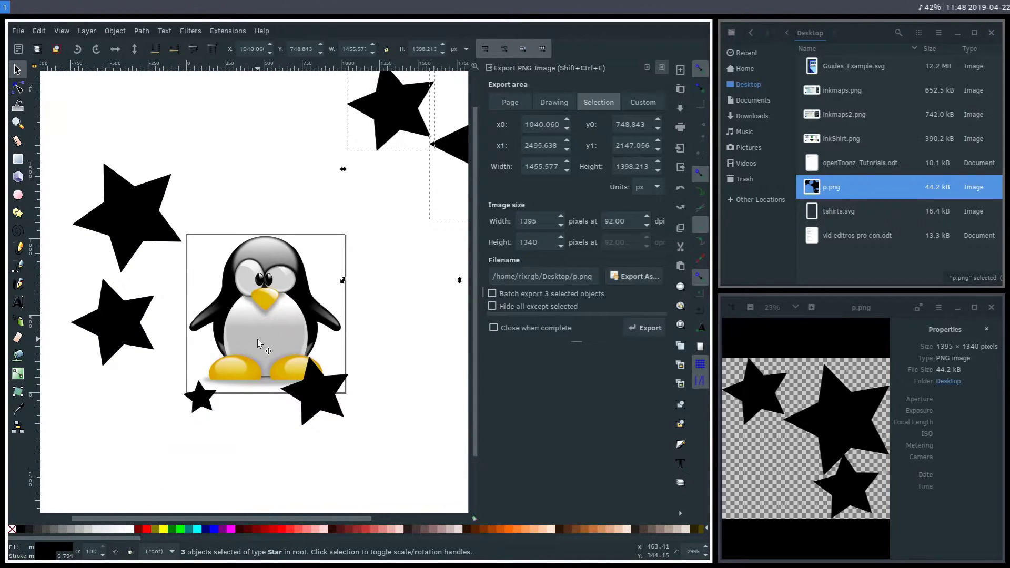
scroll(257, 339, "up", 2)
left_click(371, 479)
key("Delete")
left_click(155, 469)
key("Delete")
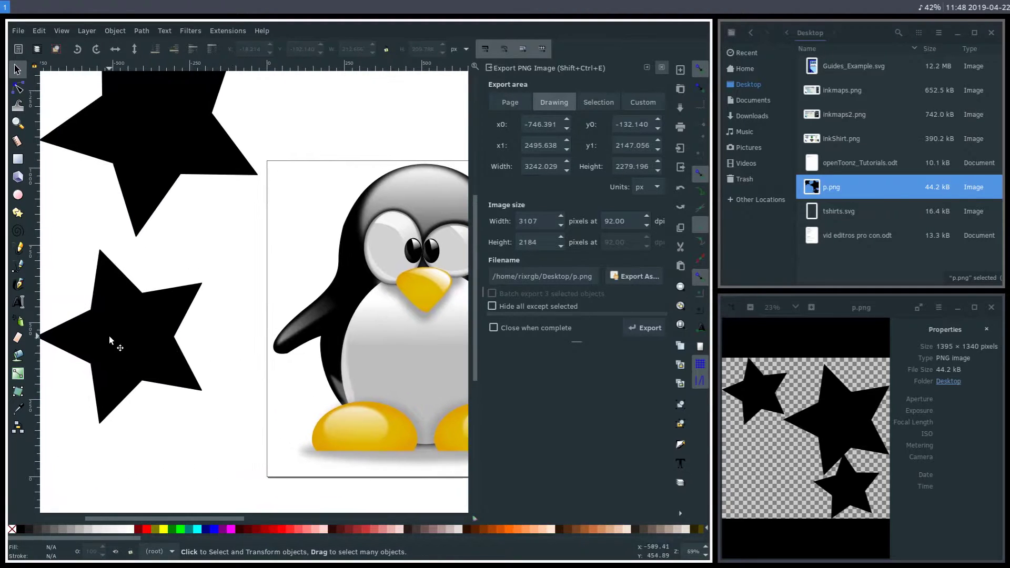
left_click(116, 343)
key("Delete")
left_click(150, 155)
key("Delete")
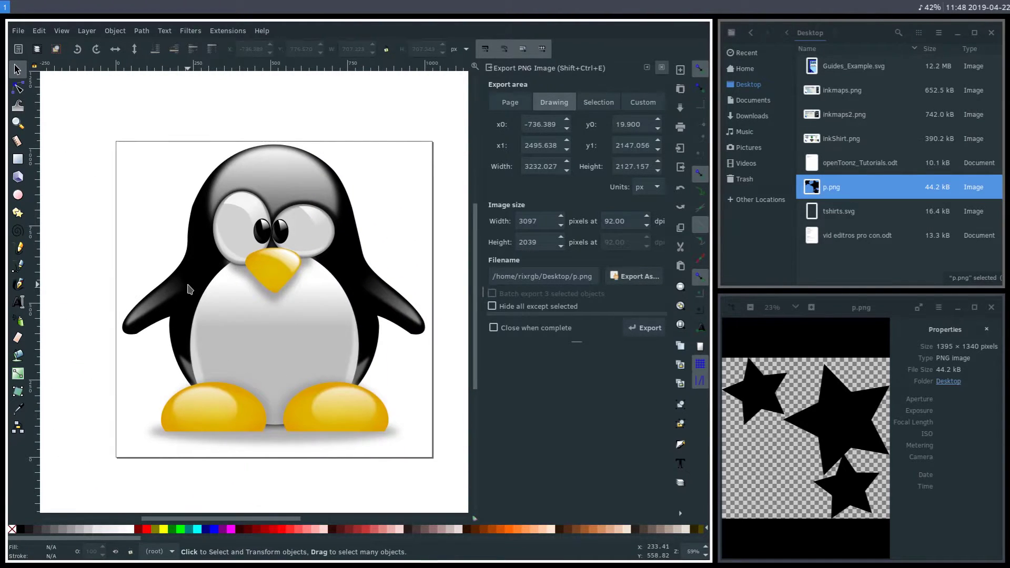
mouse_move(97, 123)
left_mouse_down()
mouse_move(226, 282)
mouse_move(439, 461)
left_mouse_up()
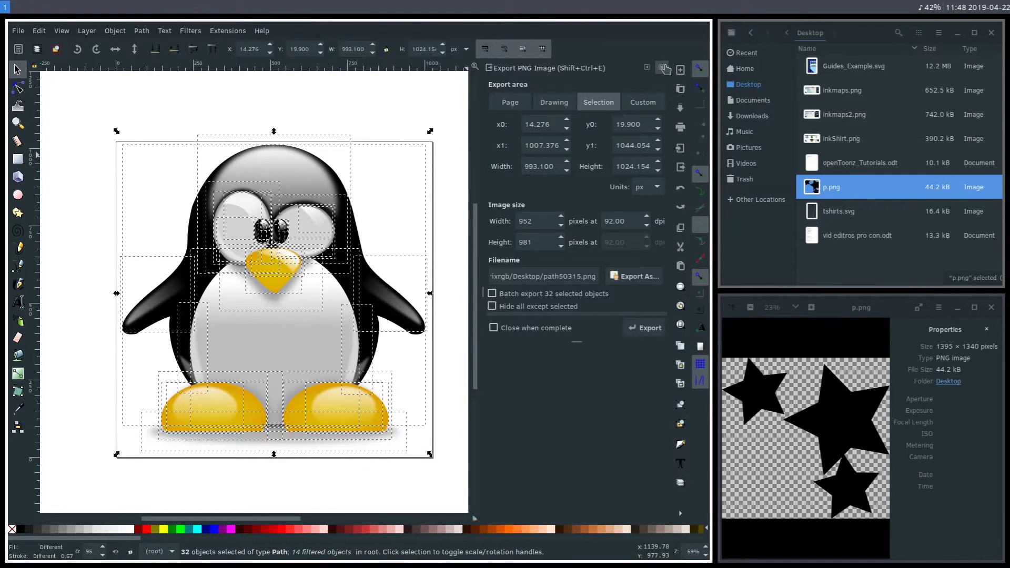
Set the Selection export to 92 dpi, then change the width from 1920 to 1080 pixels
left_click(559, 106)
left_click(600, 107)
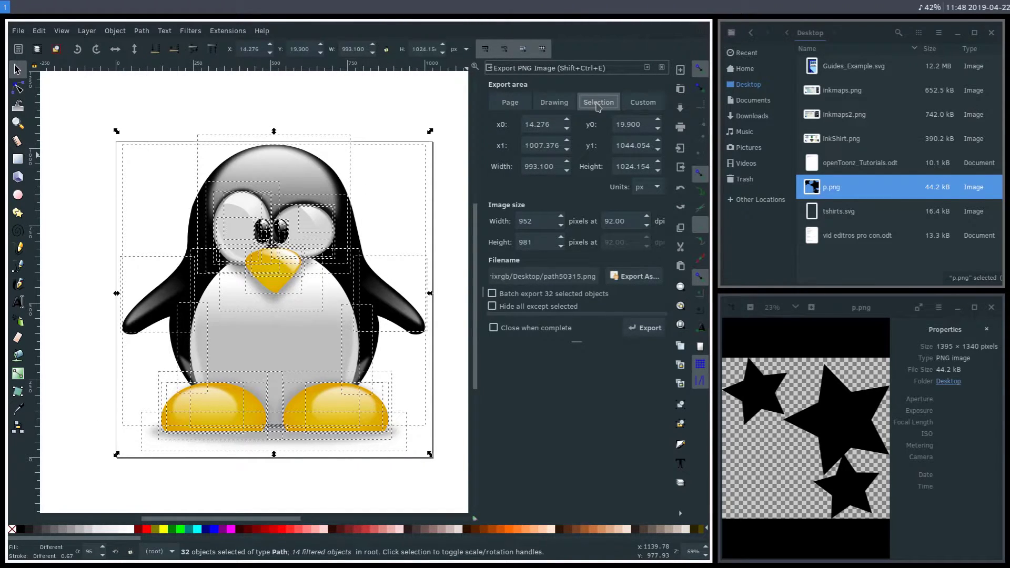
double_click(621, 223)
type("92")
left_click(535, 222)
double_click(537, 222)
left_click(543, 242)
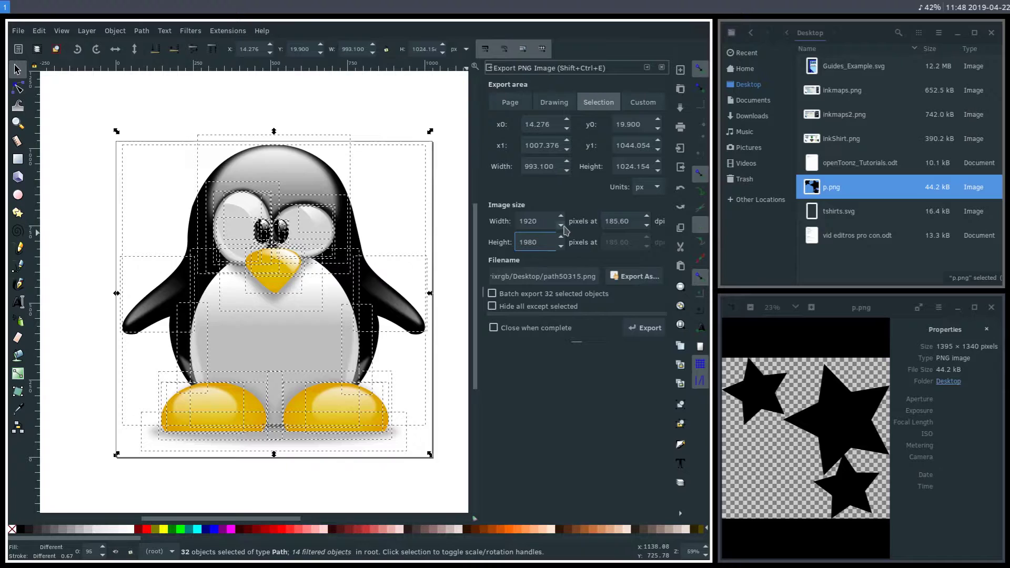
left_click(547, 223)
type("1")
left_click(539, 242)
Export the penguin over p.png on the Desktop, replacing the old star image
left_click(633, 280)
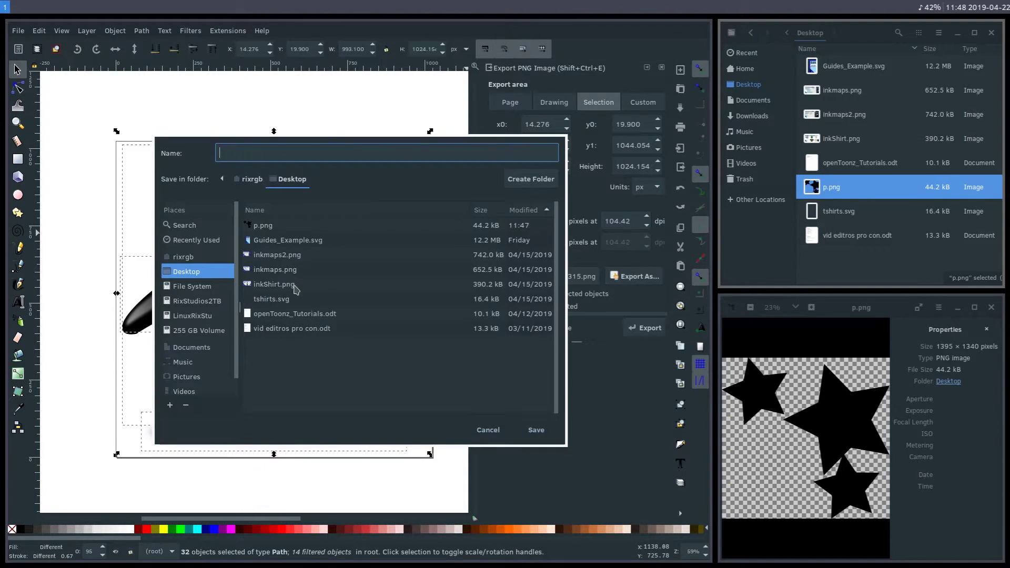
left_click(264, 227)
left_click(536, 430)
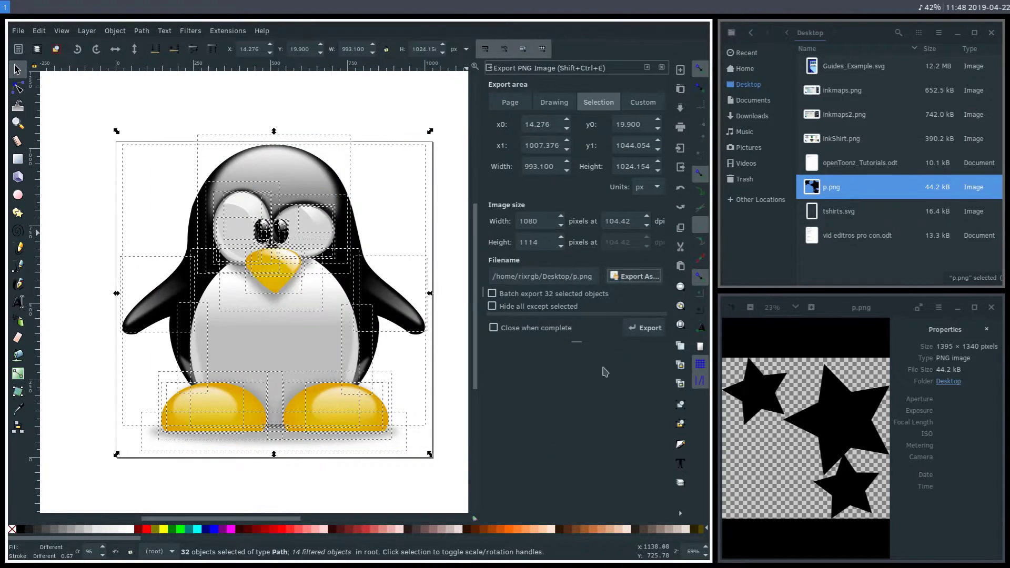
left_click(447, 325)
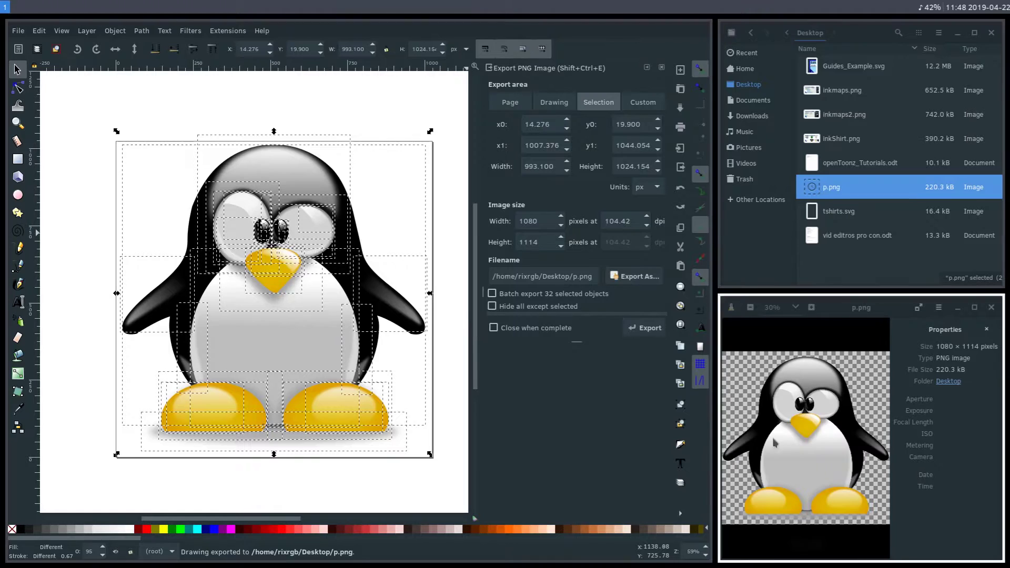
View the 1080 × 1114 penguin fullscreen, zoom into its eyes for pixelation, then close the viewer
double_click(837, 462)
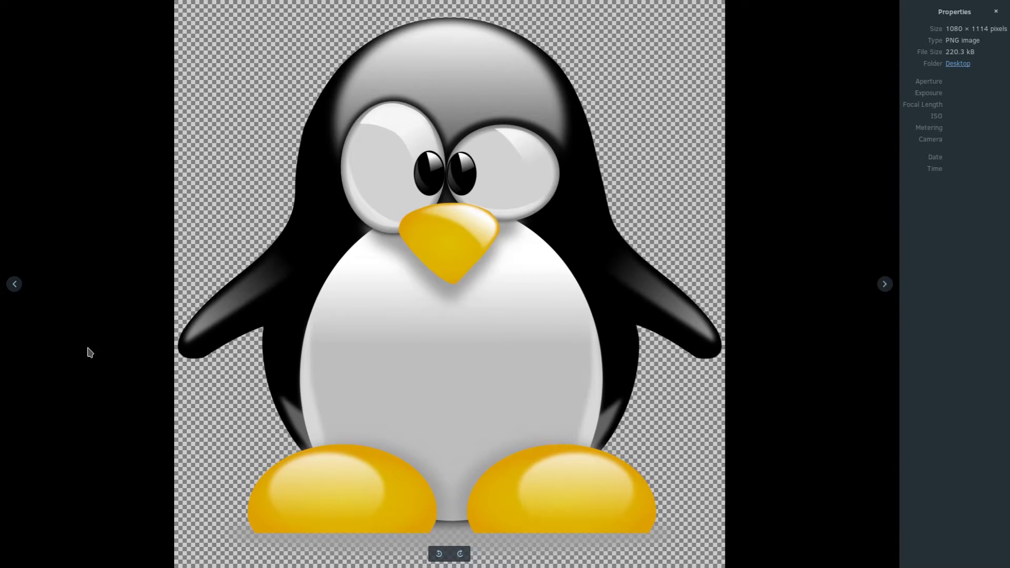
scroll(528, 157, "up", 6)
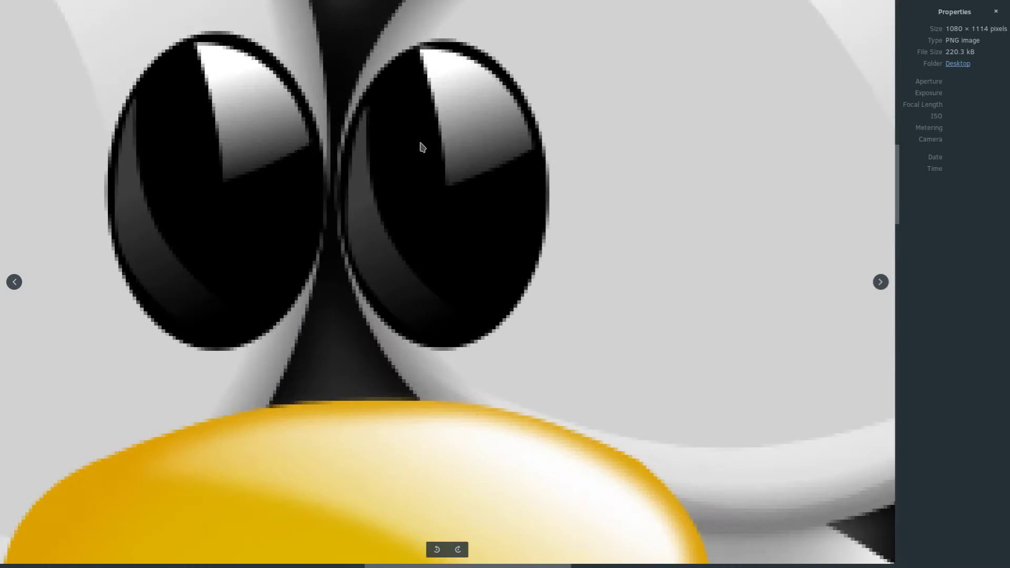
left_click_drag(416, 139, 392, 263)
scroll(391, 261, "up", 3)
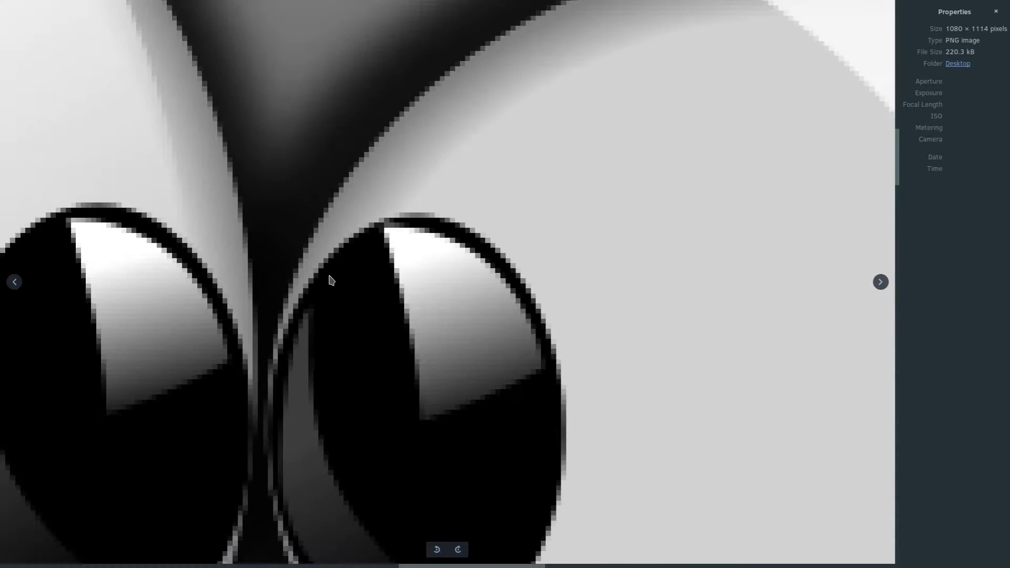
scroll(331, 280, "down", 9)
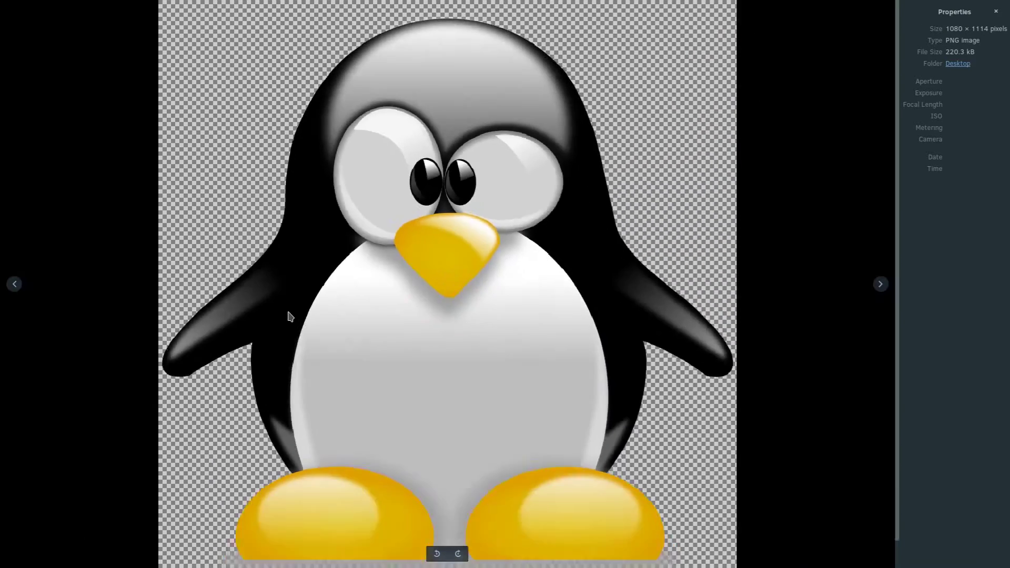
scroll(424, 248, "down", 1)
scroll(424, 247, "up", 1)
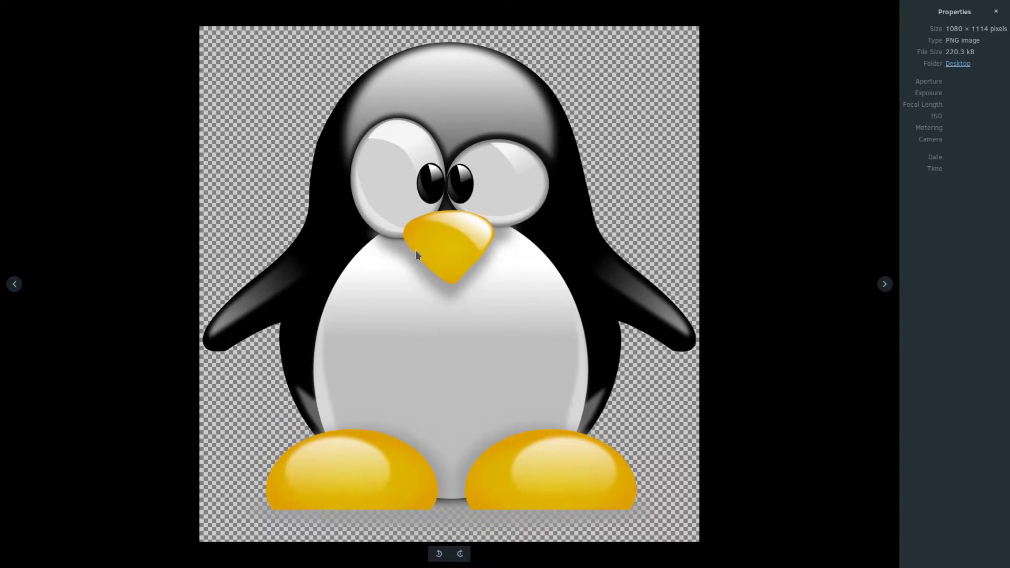
key("Escape")
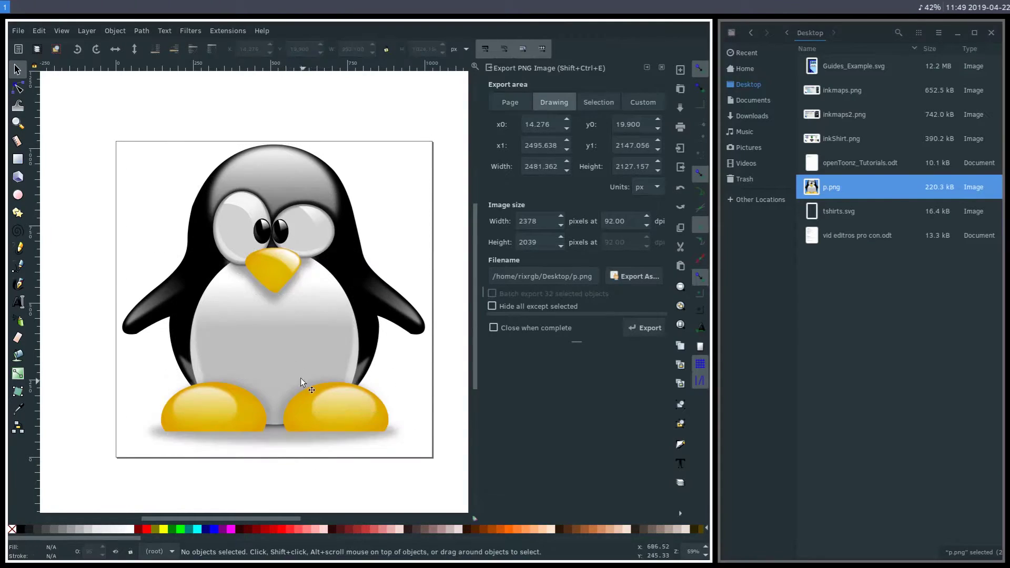
Select the whole penguin drawing, undoing an accidental scale-down along the way
left_click_drag(91, 123, 455, 501)
left_click_drag(430, 131, 221, 352)
key("ctrl+z")
left_click(102, 220)
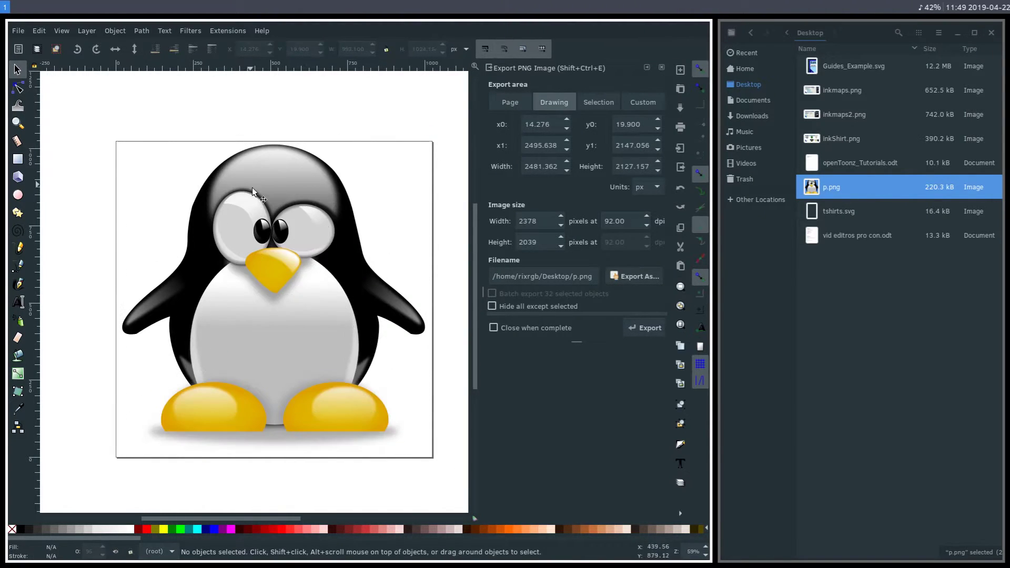
left_click_drag(90, 114, 465, 488)
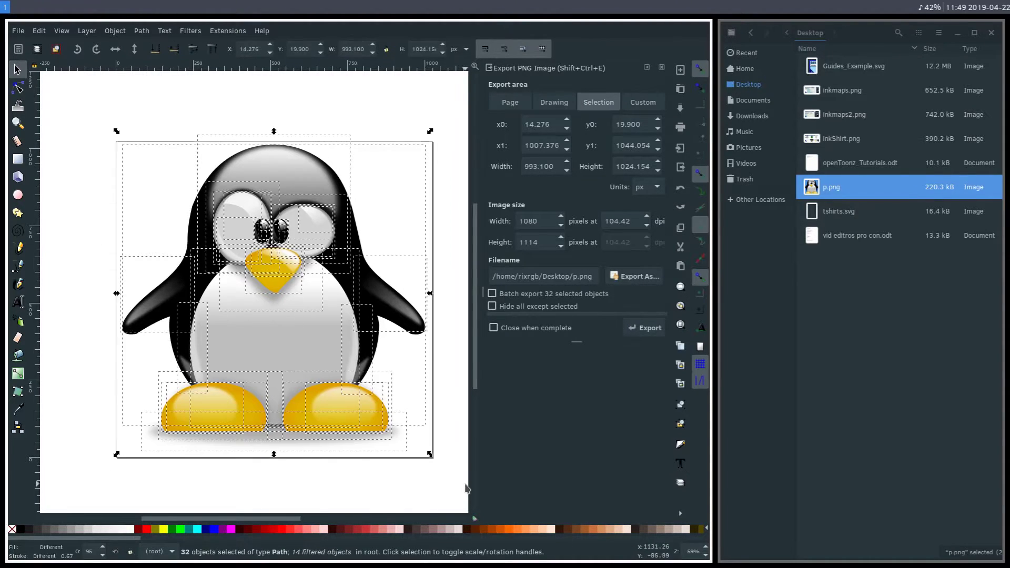
Export the penguin over p.png with width 512 and 92 dpi, giving 952 × 981 pixels
left_click(534, 223)
double_click(534, 224)
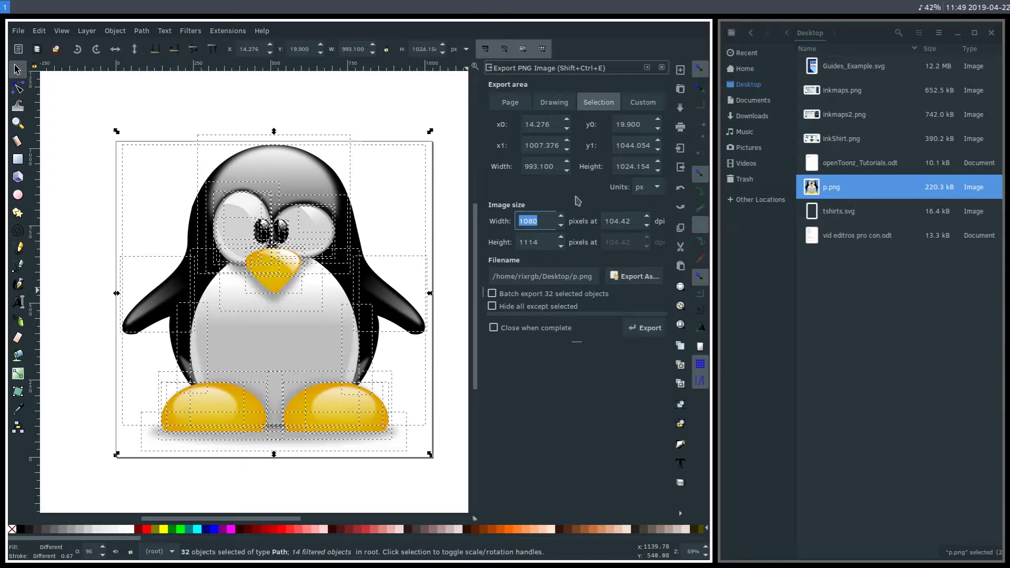
type("512")
left_click(530, 246)
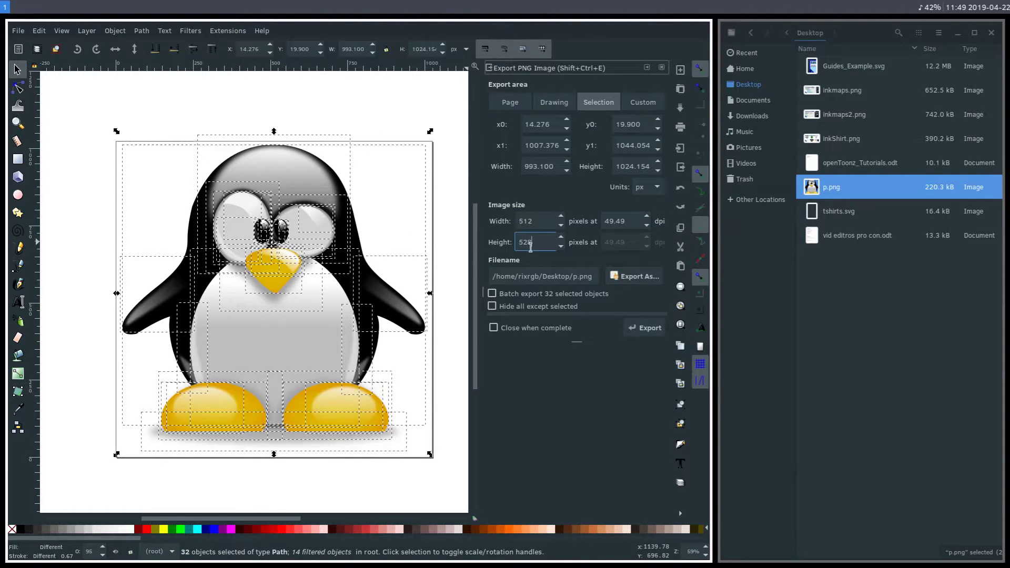
left_click(635, 221)
double_click(632, 225)
type("92")
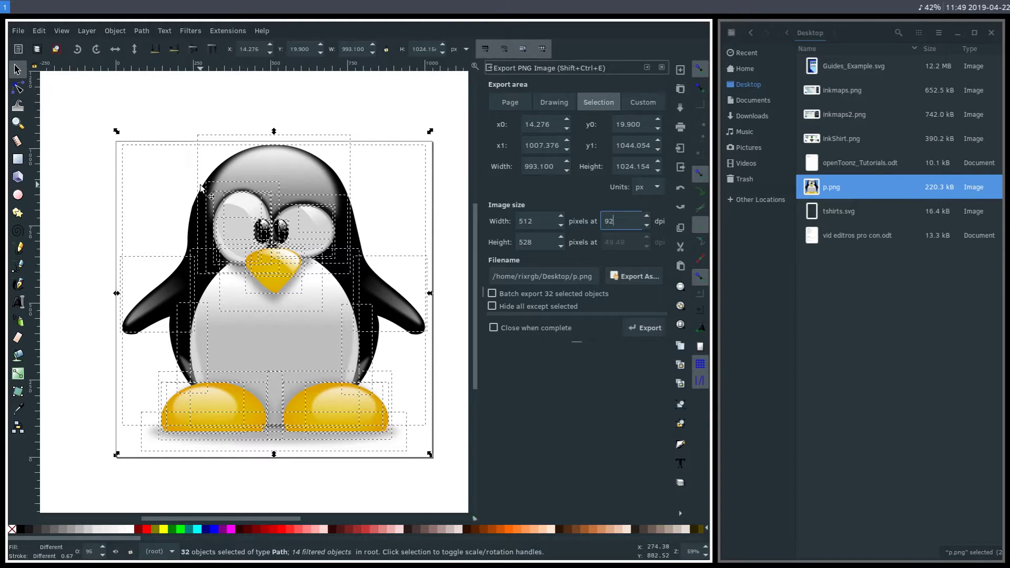
left_click(639, 329)
left_click(642, 330)
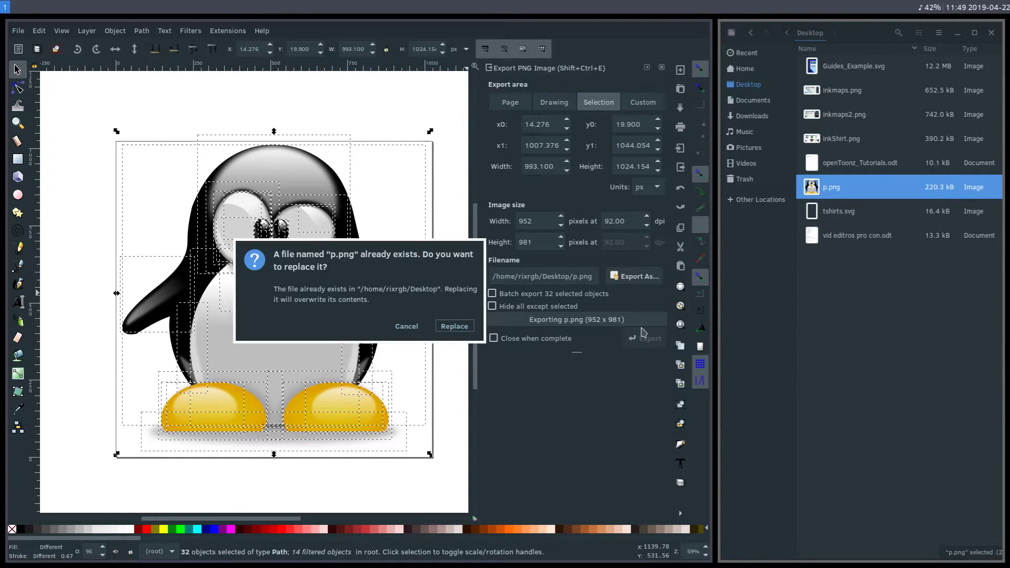
left_click(454, 325)
double_click(829, 192)
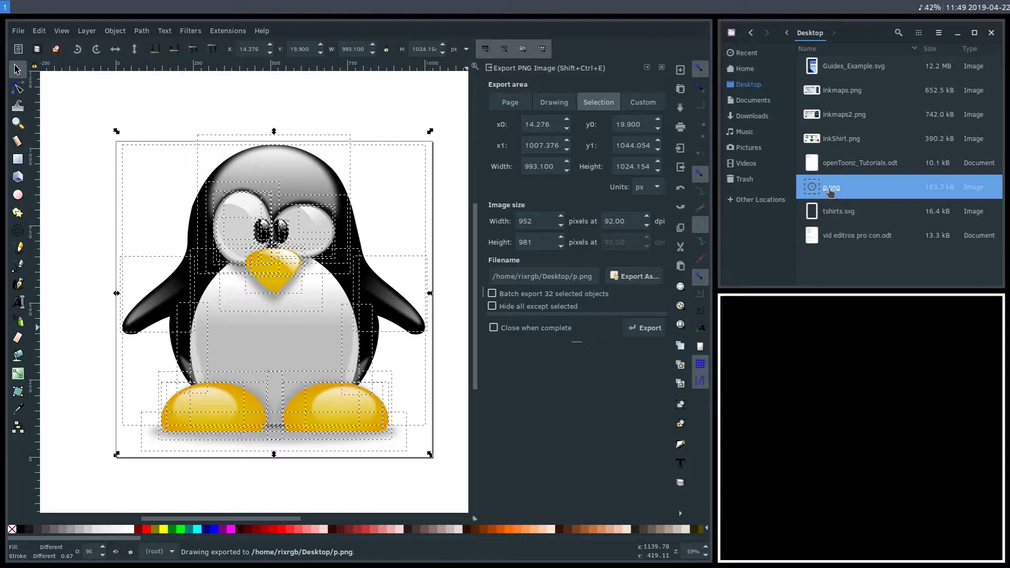
double_click(852, 392)
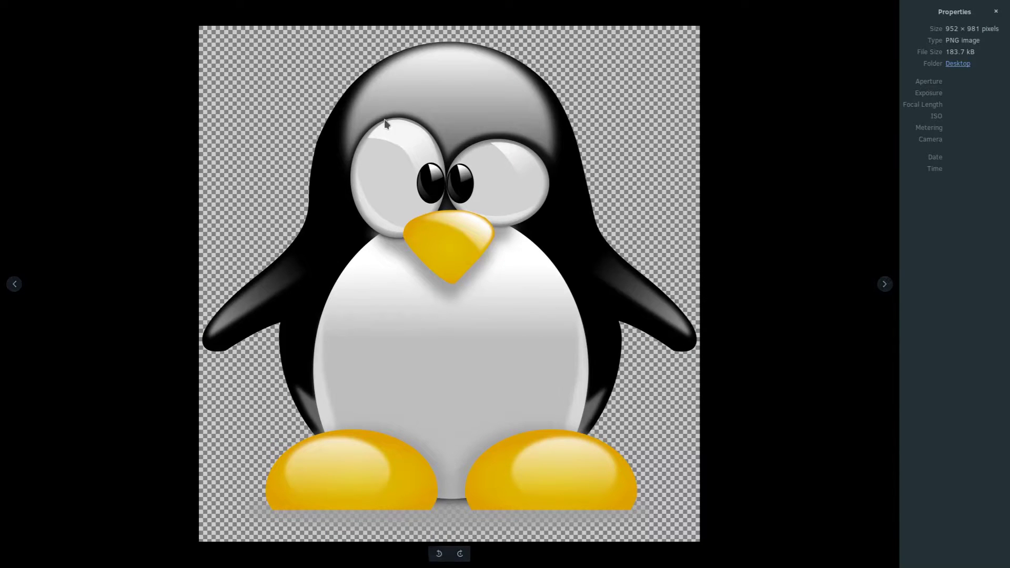
scroll(459, 183, "up", 3)
scroll(459, 183, "up", 5)
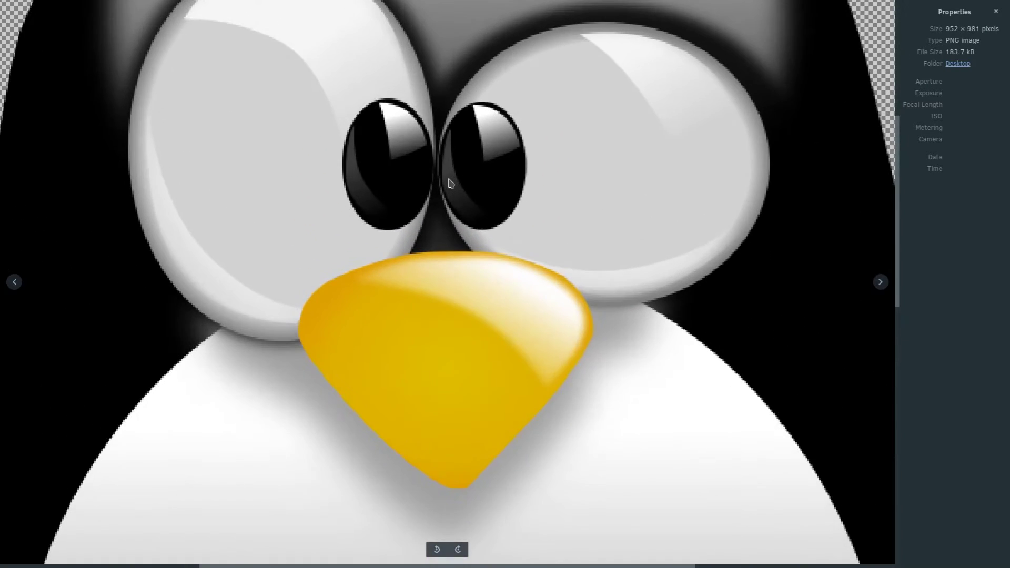
scroll(473, 163, "up", 5)
scroll(468, 173, "down", 6)
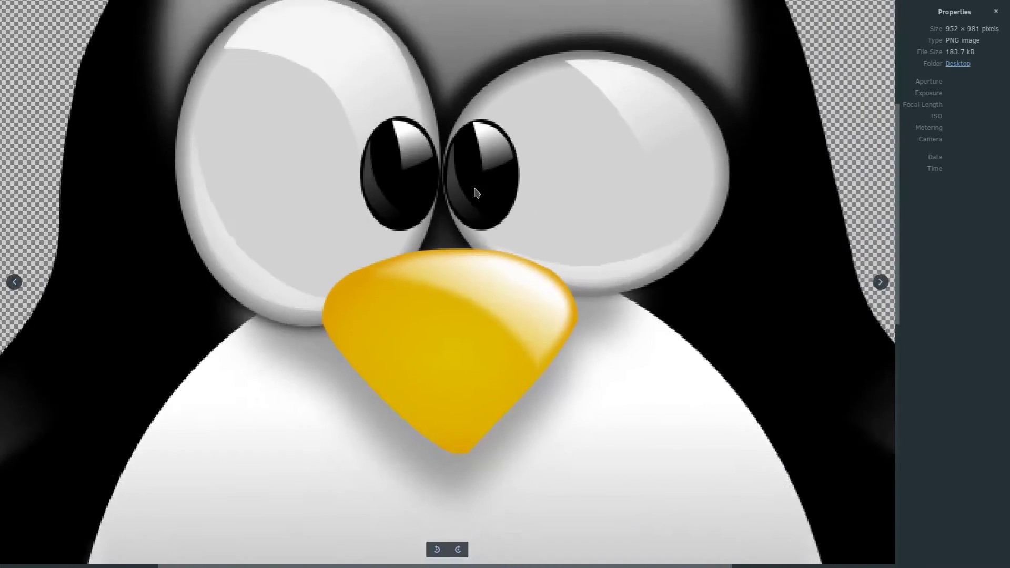
key("Escape")
Deselect, then rubber-band select all 32 penguin paths so the export area becomes Selection
left_click(464, 273)
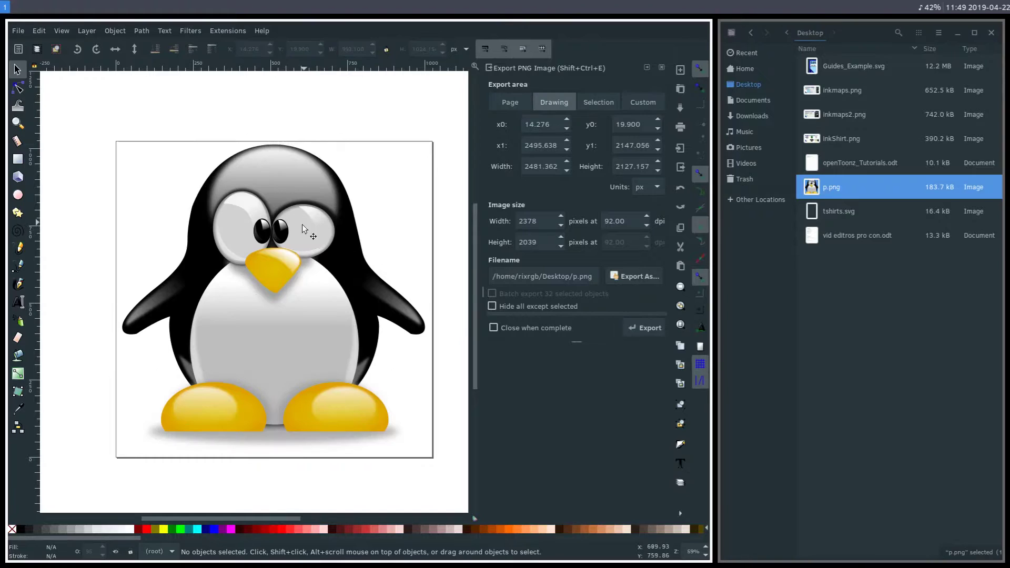
scroll(390, 363, "down", 1)
scroll(389, 363, "left", 2)
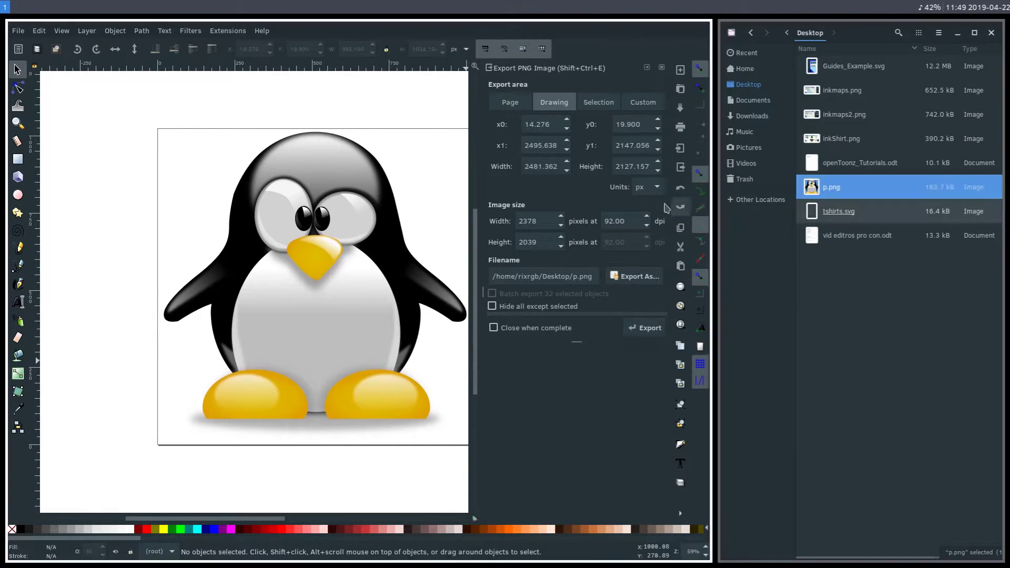
scroll(316, 242, "right", 2)
scroll(315, 242, "up", 1)
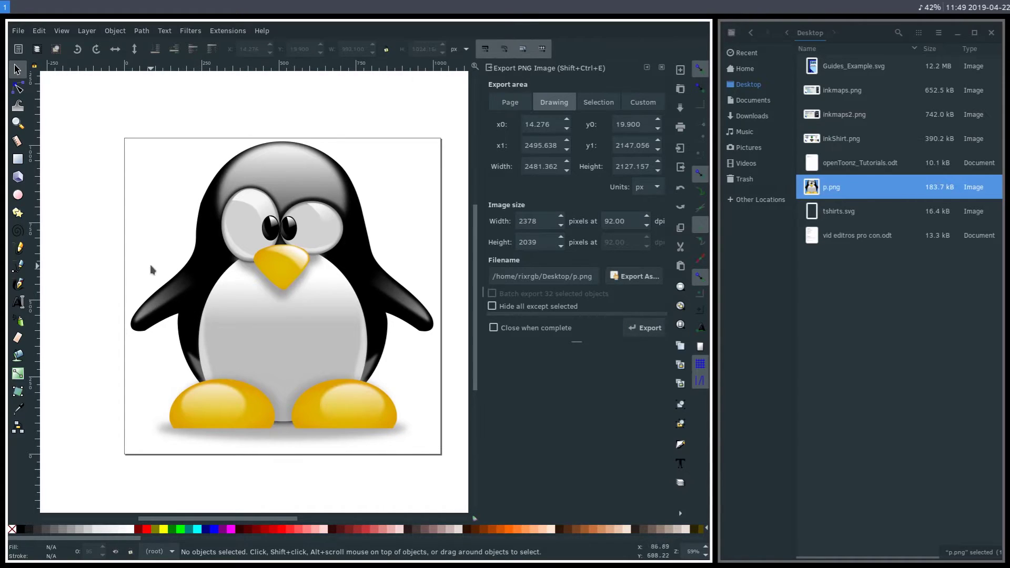
left_click_drag(99, 124, 454, 464)
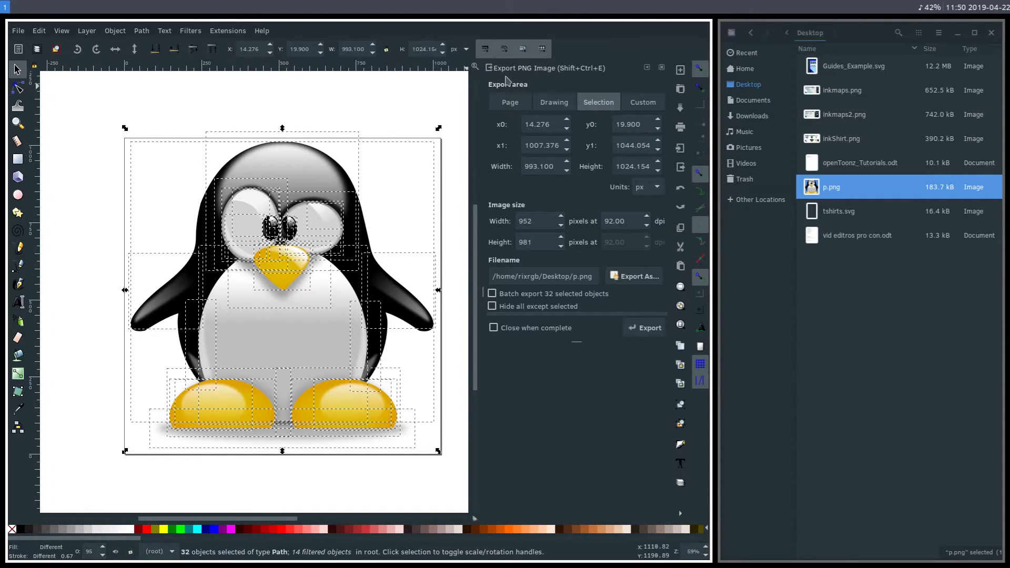
left_click(552, 105)
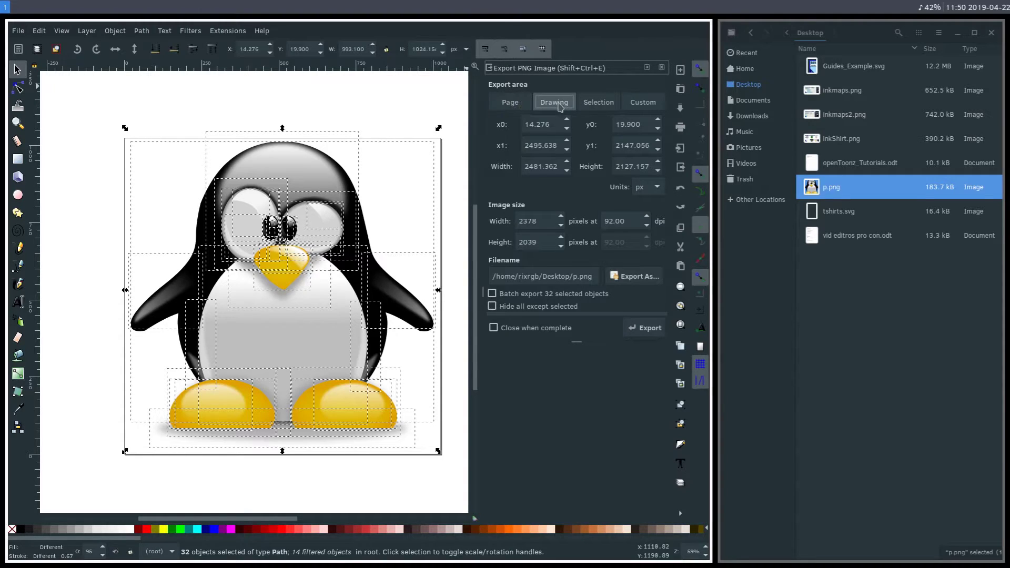
left_click(646, 105)
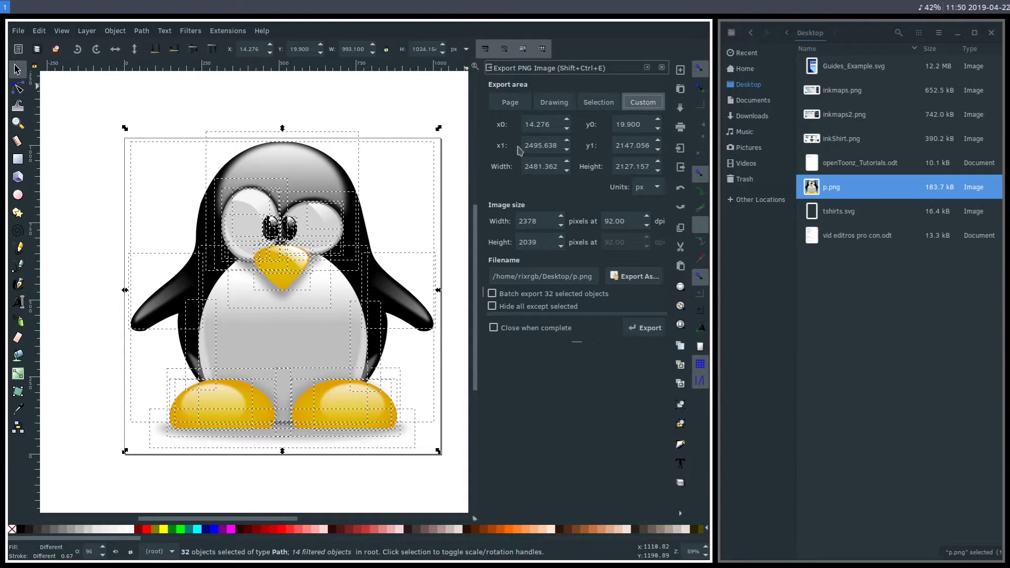
left_click(510, 104)
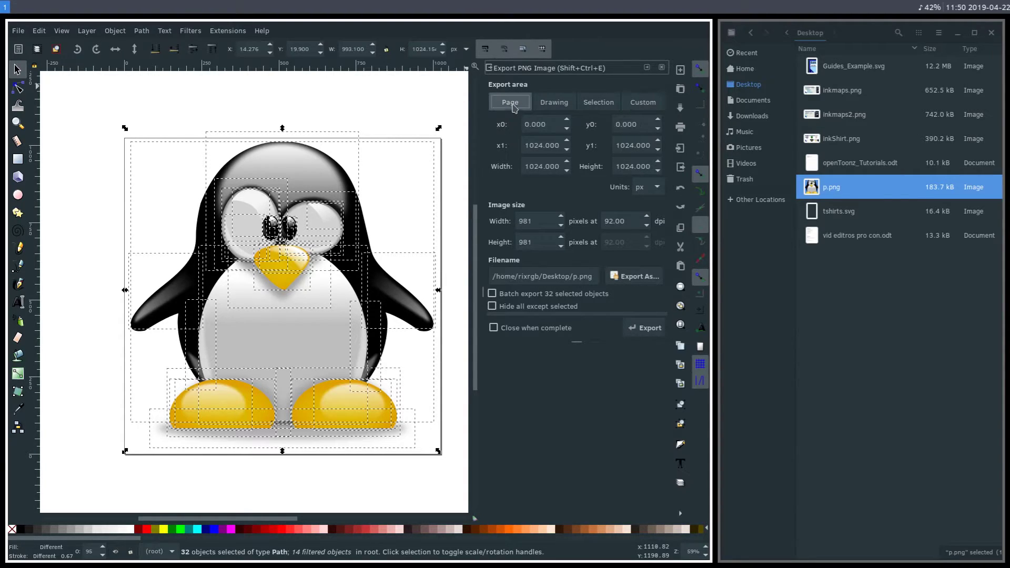
left_click(596, 105)
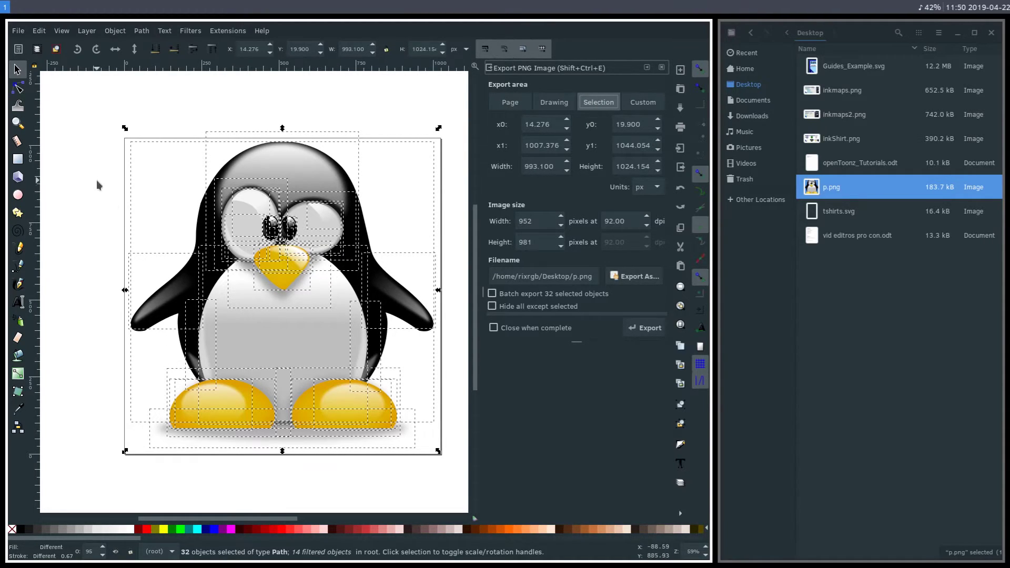
left_click(93, 130)
left_click_drag(92, 126, 463, 480)
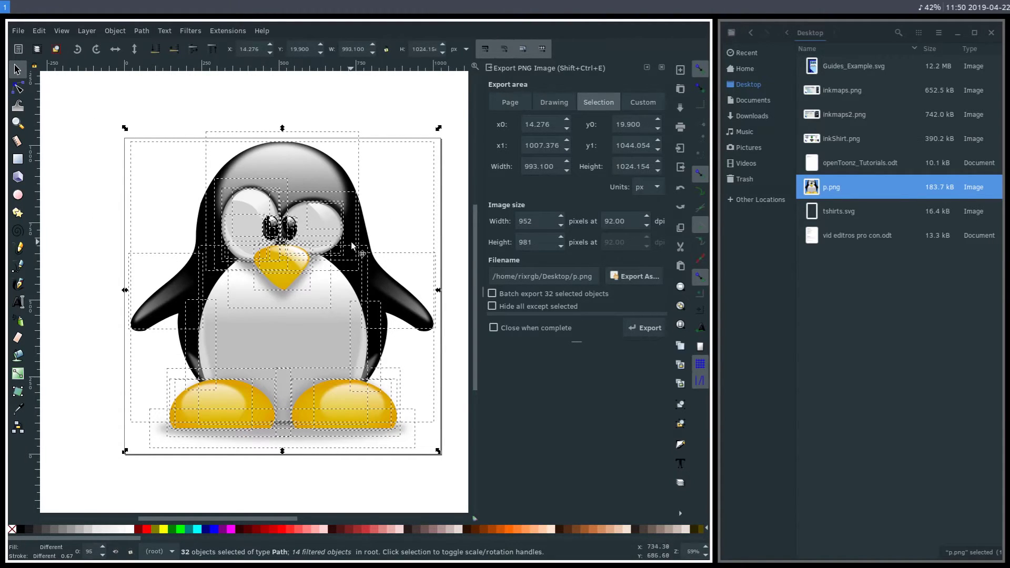
left_click(630, 222)
double_click(634, 222)
double_click(531, 222)
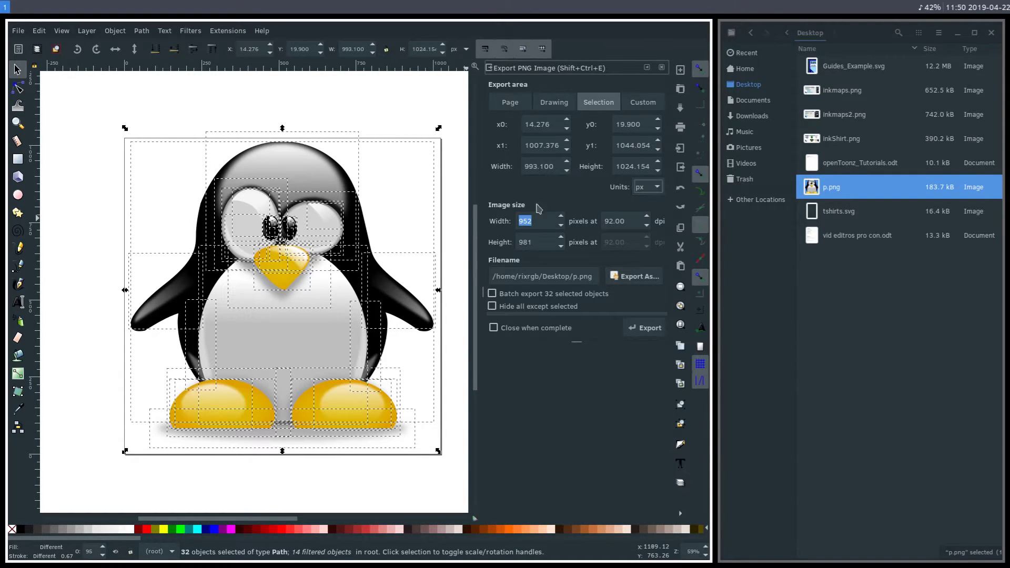
Reselect the penguin and show both the export area and selection size in inches
left_click(647, 188)
left_click(639, 155)
left_click(350, 99)
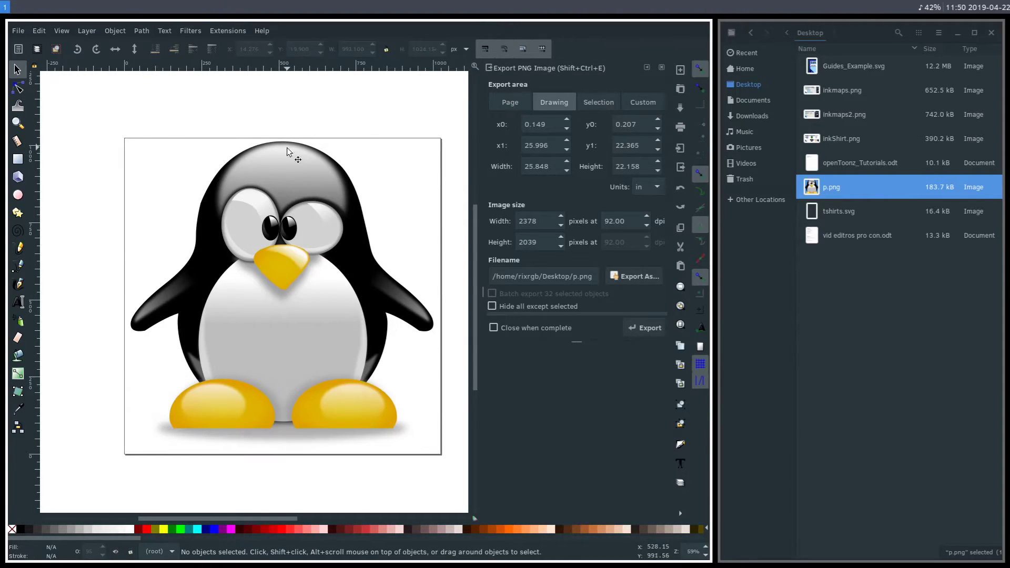
left_click_drag(90, 99, 184, 500)
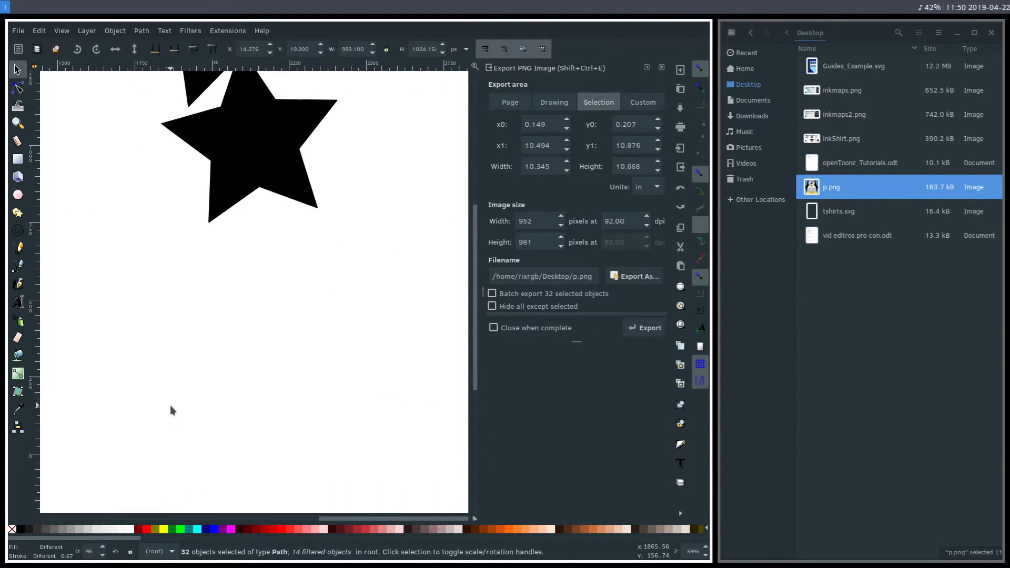
scroll(171, 411, "left", 10)
scroll(171, 410, "up", 5)
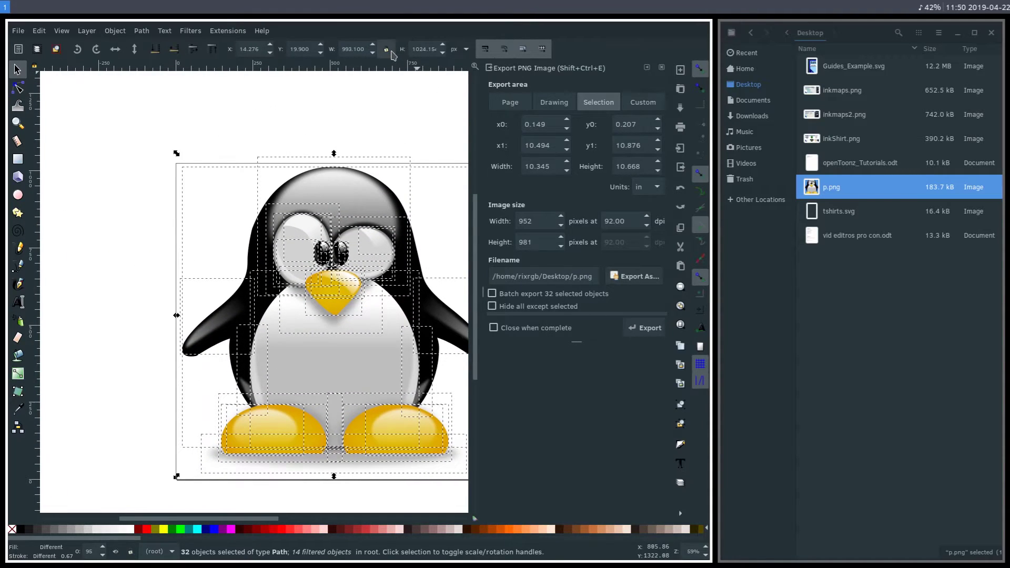
left_click(467, 49)
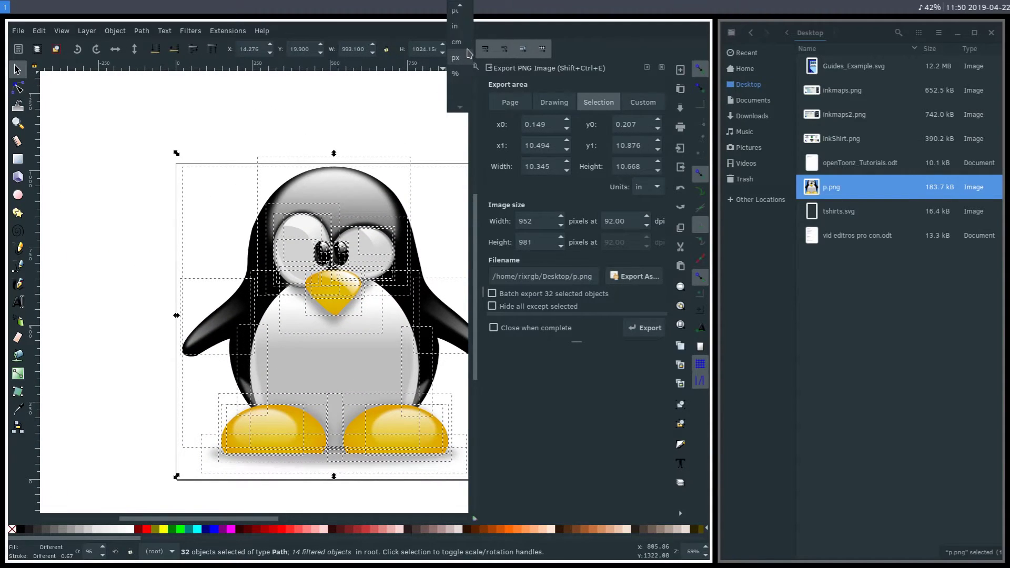
left_click(456, 26)
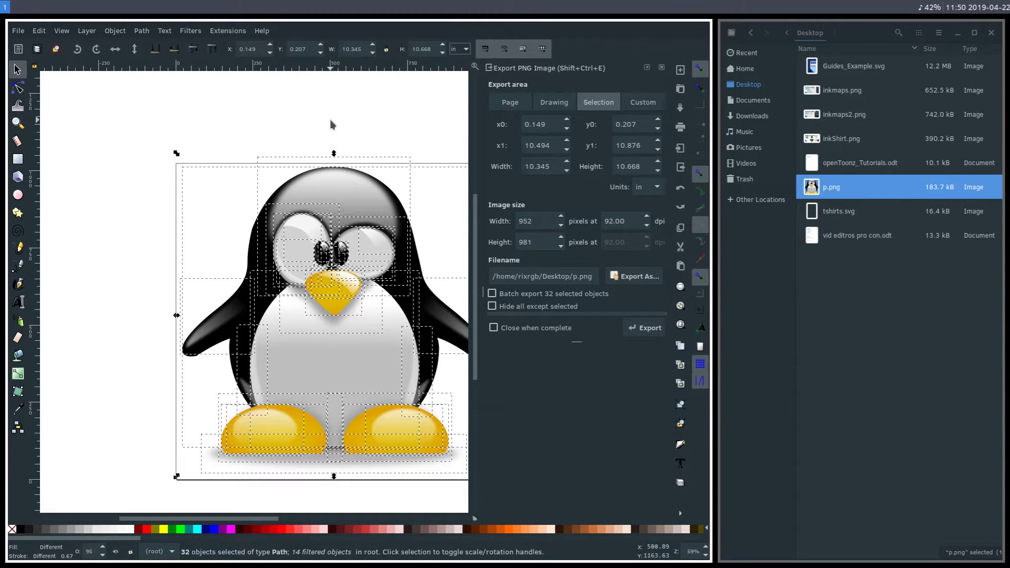
Lock proportions, resize the penguin to 24 in tall, and move it left off the page
left_click(383, 49)
double_click(429, 50)
type("24")
key("Return")
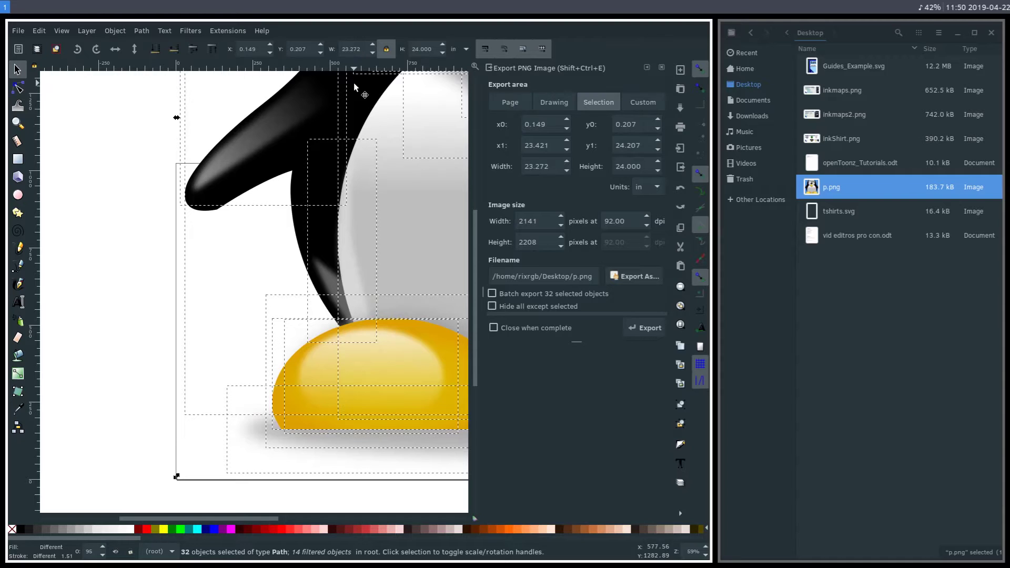
key("minus")
key("minus")
key("minus")
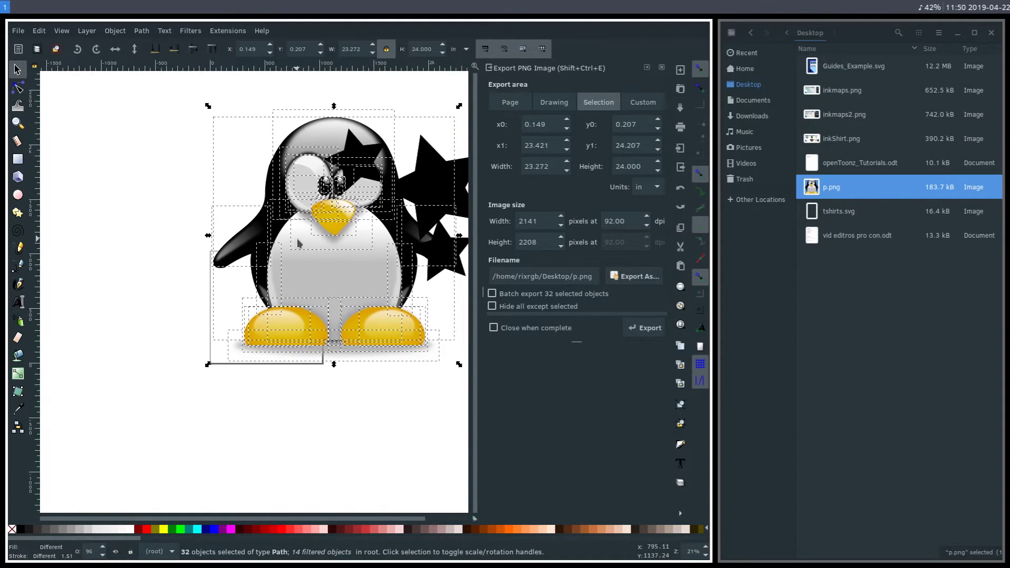
left_click_drag(364, 257, 259, 278)
scroll(338, 275, "right", 10)
scroll(338, 276, "up", 5)
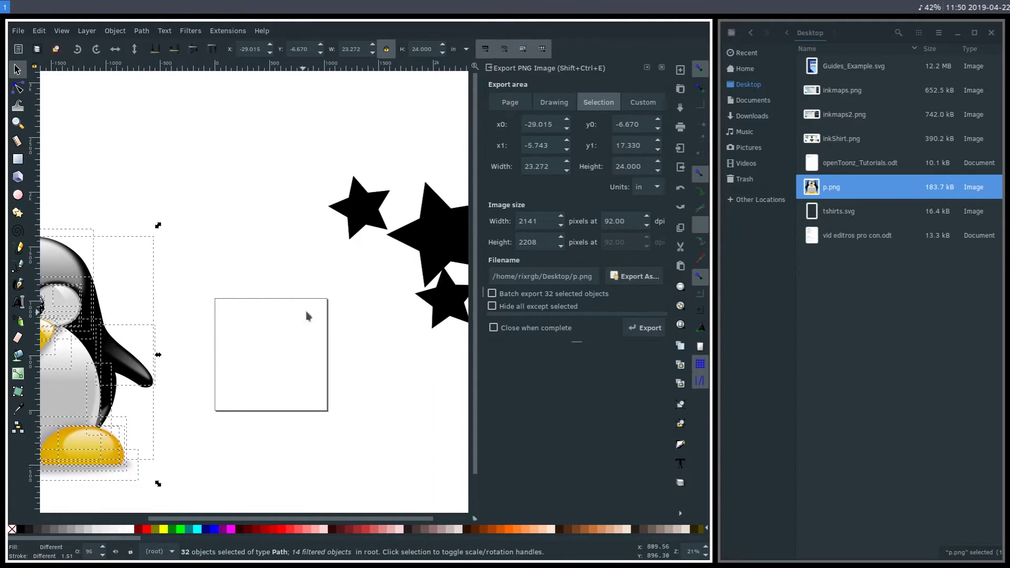
scroll(268, 260, "left", 11)
scroll(269, 260, "down", 5)
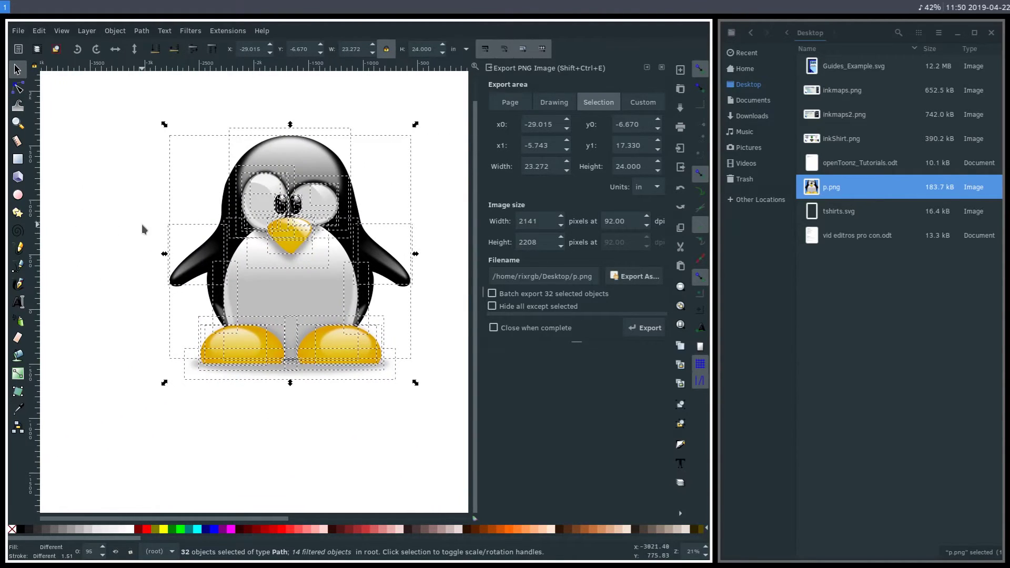
scroll(353, 179, "up", 1)
scroll(352, 179, "left", 1)
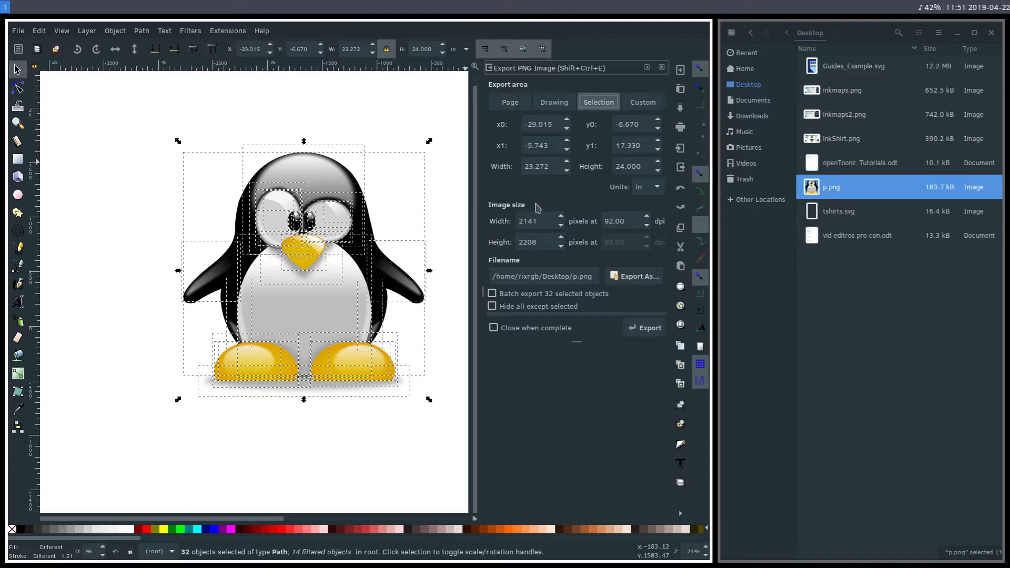
Export the penguin at 600 dpi over p.png, giving a 13963 × 14400 pixel image
key("Tab")
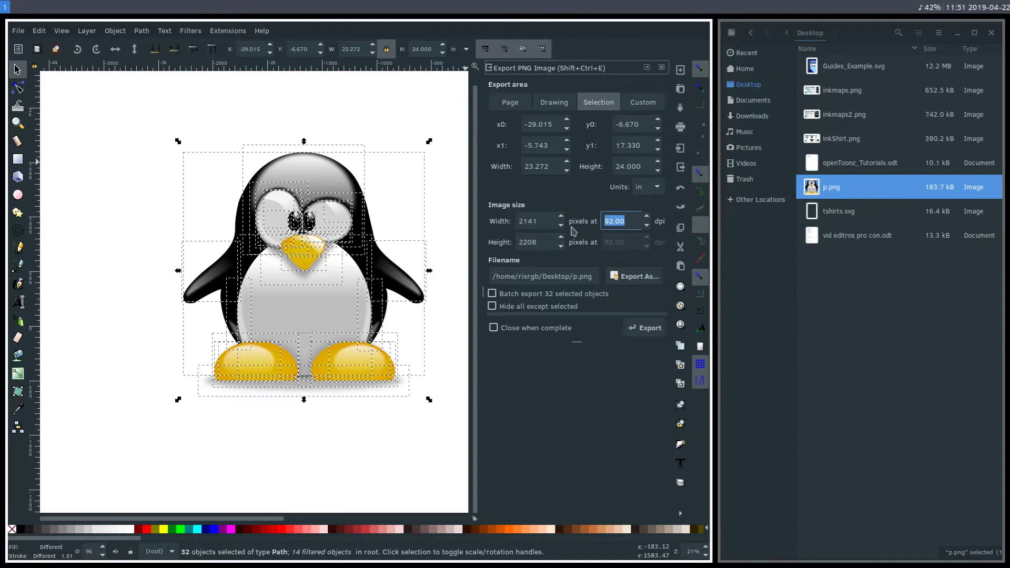
type("300")
left_click_drag(625, 221, 602, 222)
type("600")
left_click(646, 332)
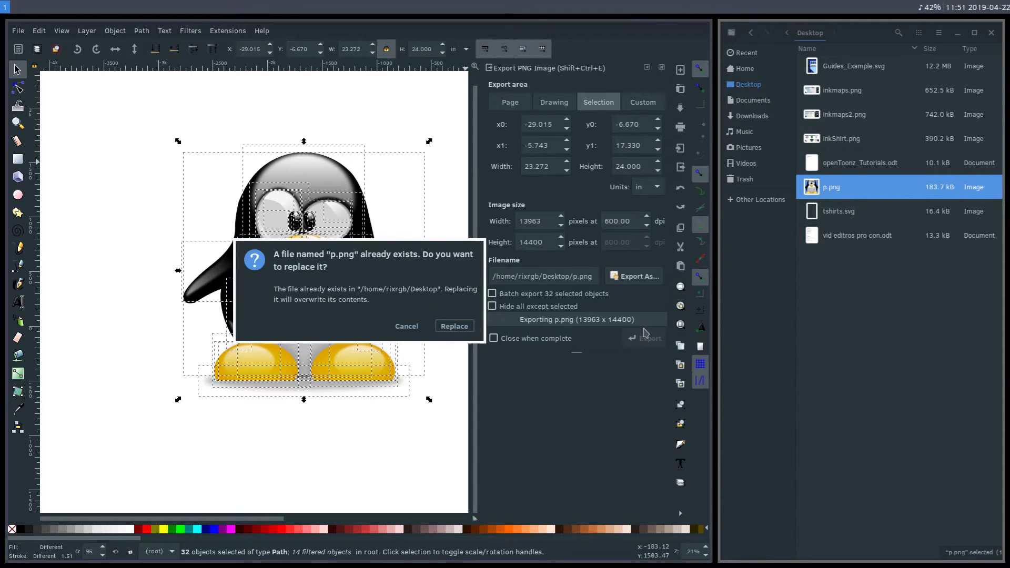
left_click(454, 326)
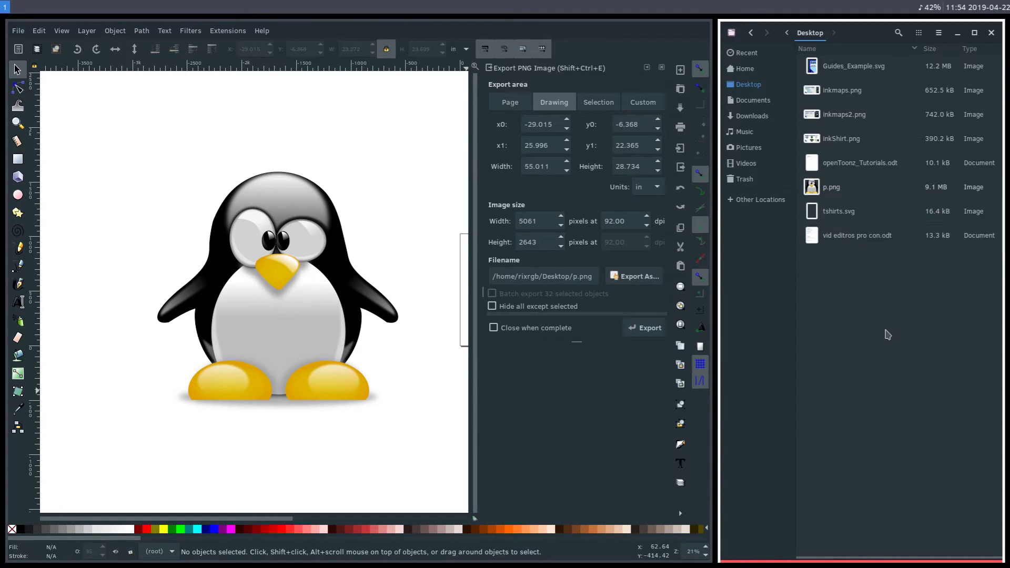
Clear the selection and zoom until the full 24-inch penguin fits the canvas at about 29%
left_click_drag(97, 125, 418, 453)
left_click(369, 470)
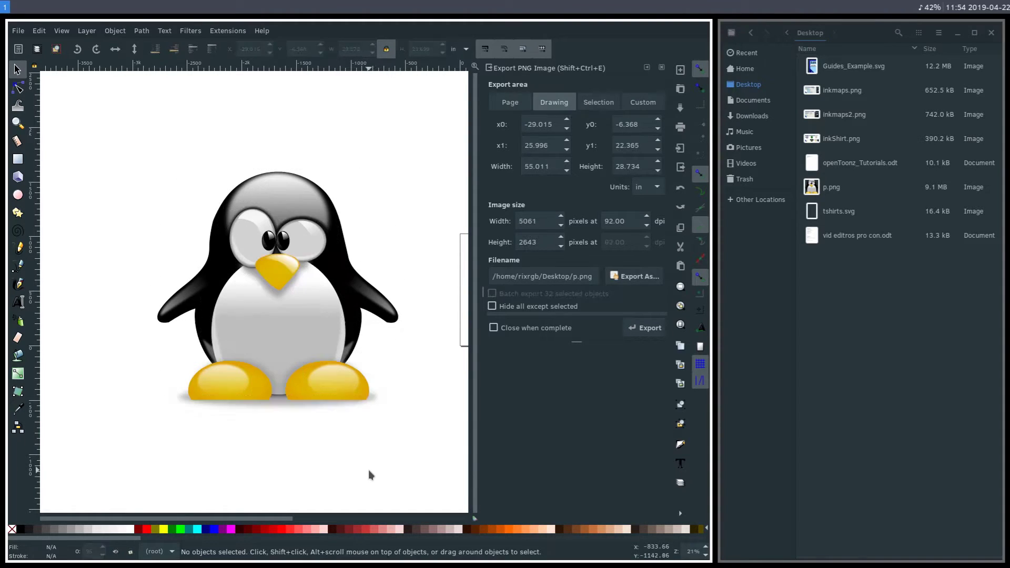
scroll(363, 456, "right", 3)
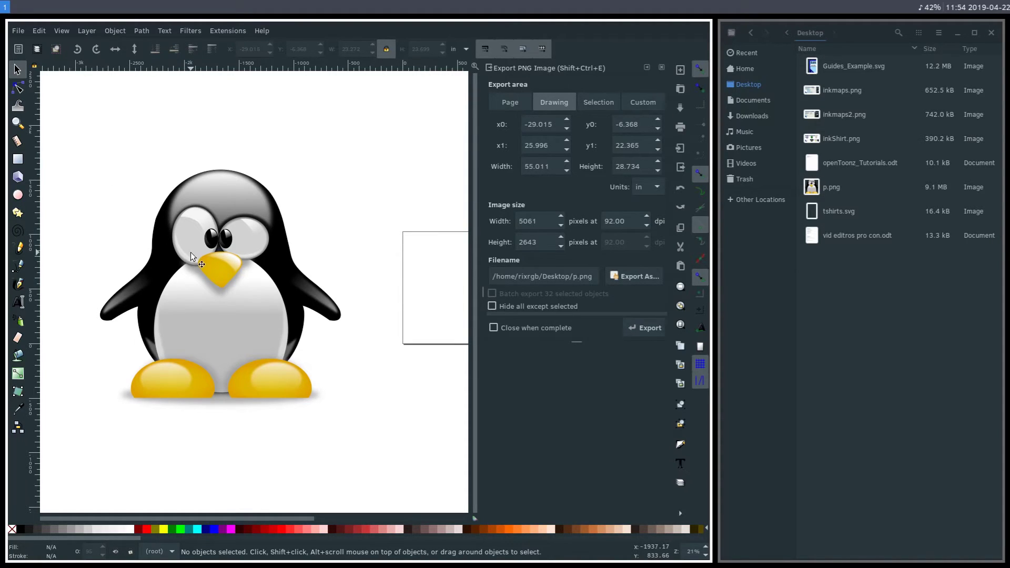
scroll(229, 246, "up", 8)
scroll(197, 232, "down", 3)
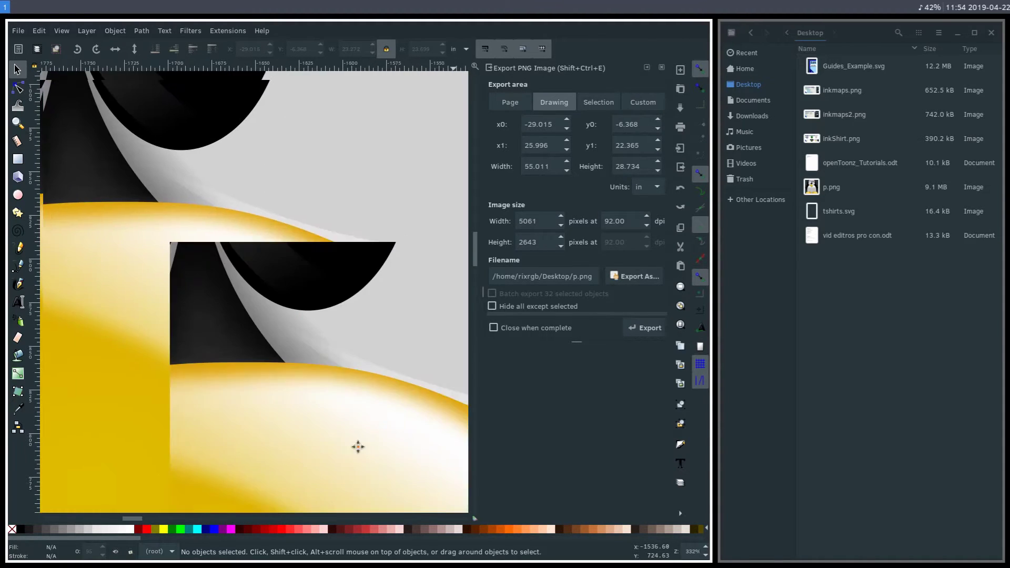
scroll(282, 266, "up", 5)
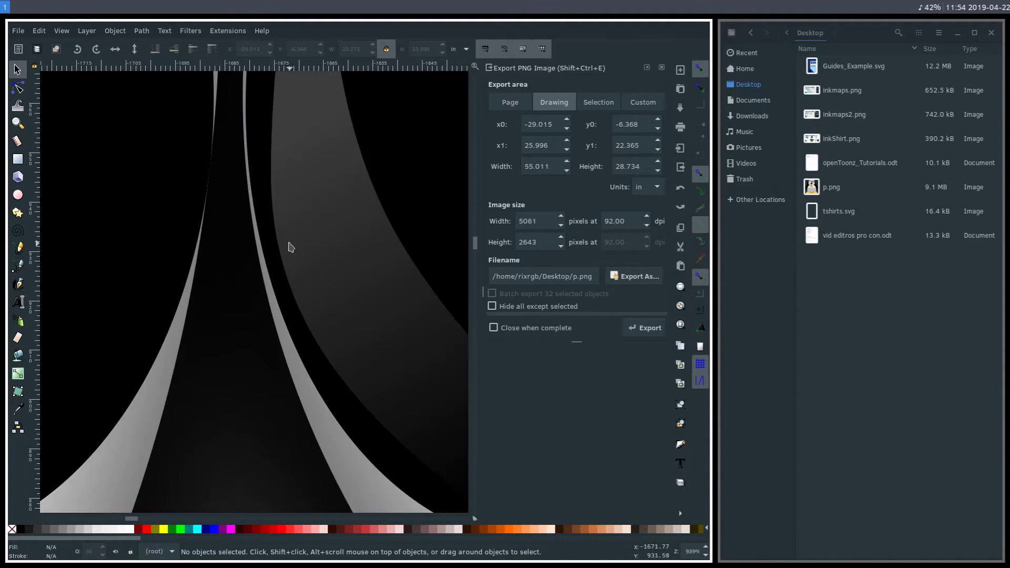
scroll(243, 244, "down", 10)
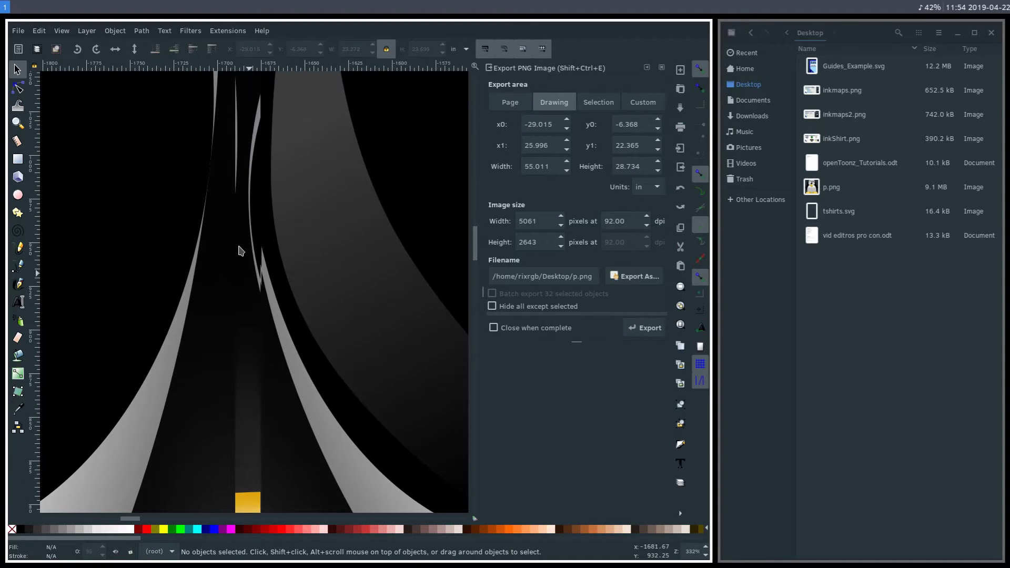
scroll(232, 270, "up", 1)
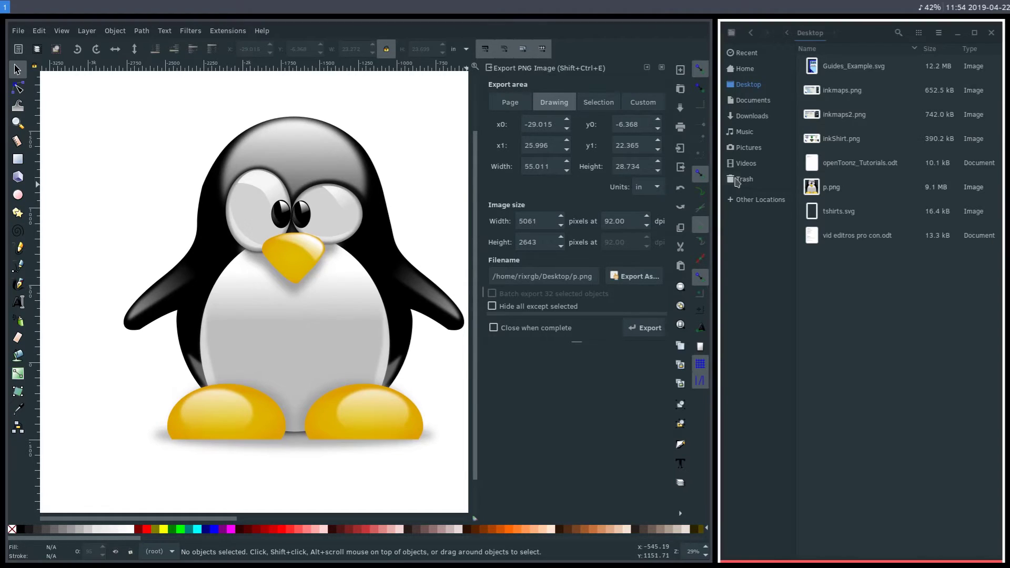
Open p.png from Files in Darktable using Open With Other Application
left_click(830, 186)
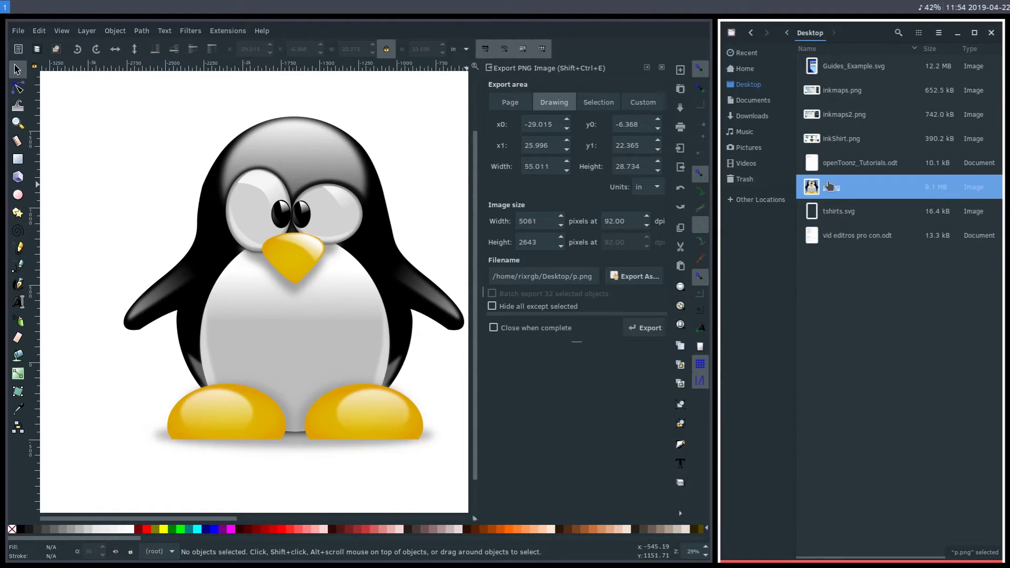
double_click(842, 187)
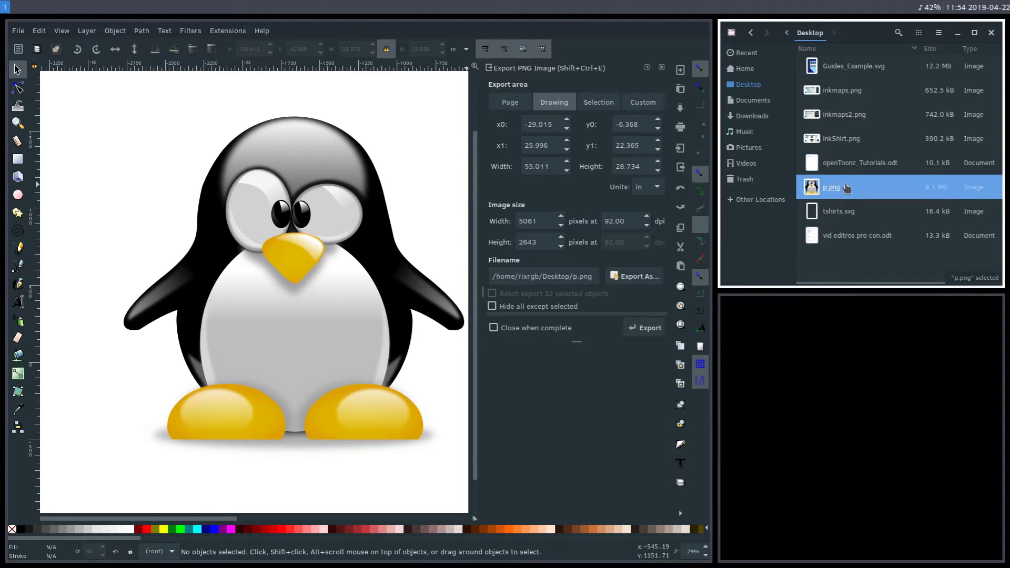
right_click(833, 192)
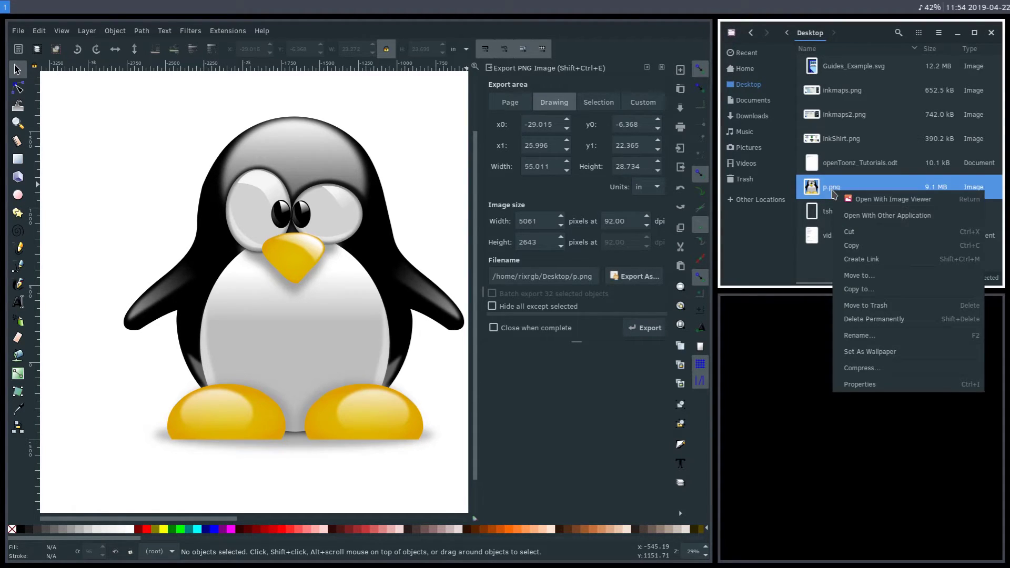
left_click(884, 221)
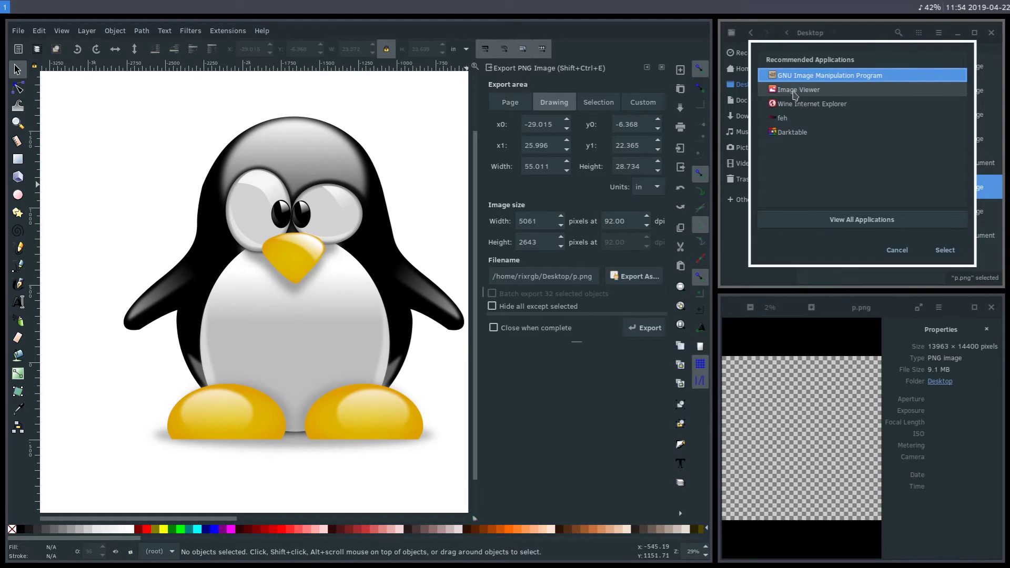
left_click(792, 132)
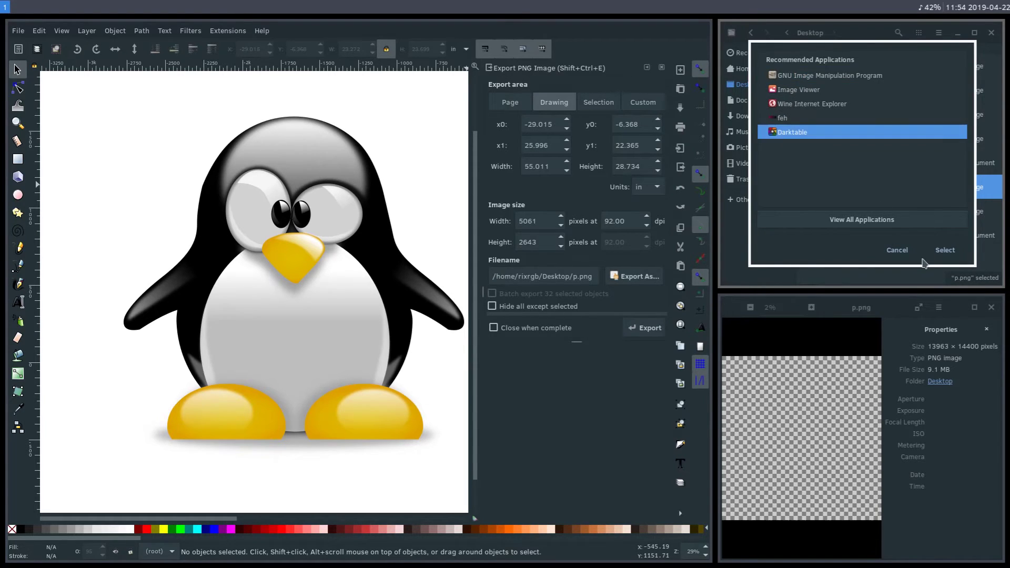
left_click(943, 251)
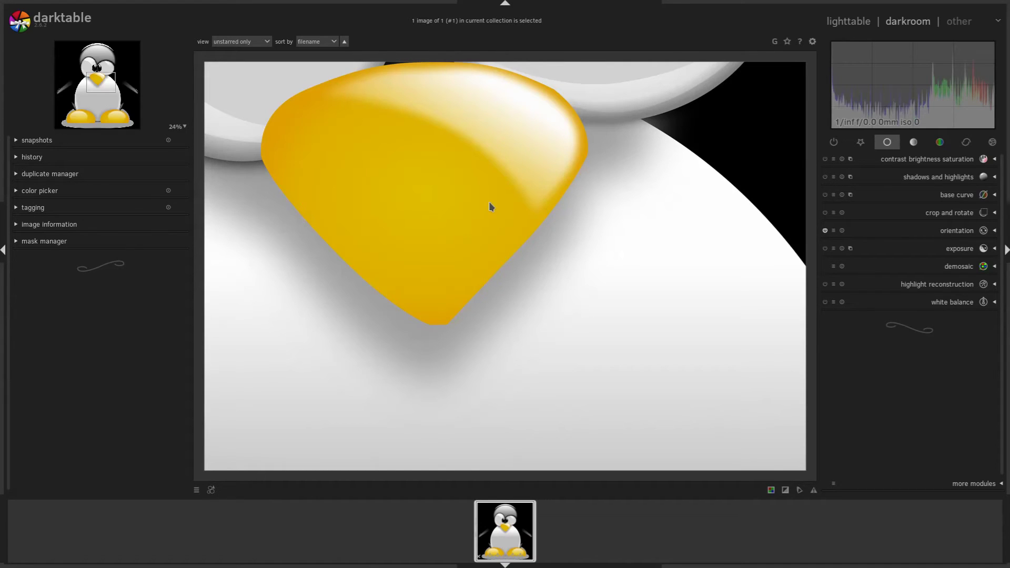
Zoom the darkroom view to 100% and pan from the penguin's beak across its eyes
scroll(488, 201, "up", 5)
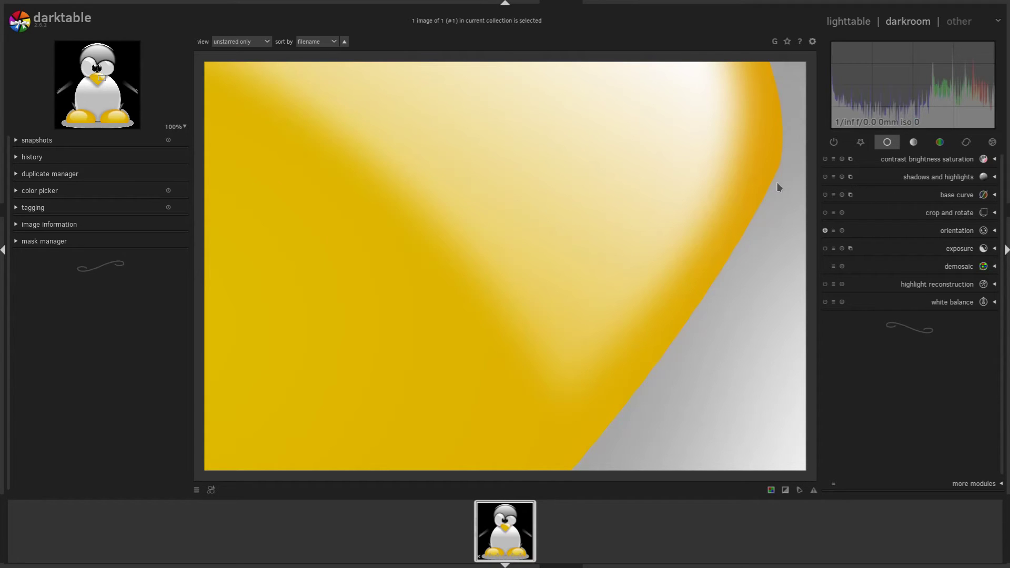
left_click_drag(783, 131, 640, 331)
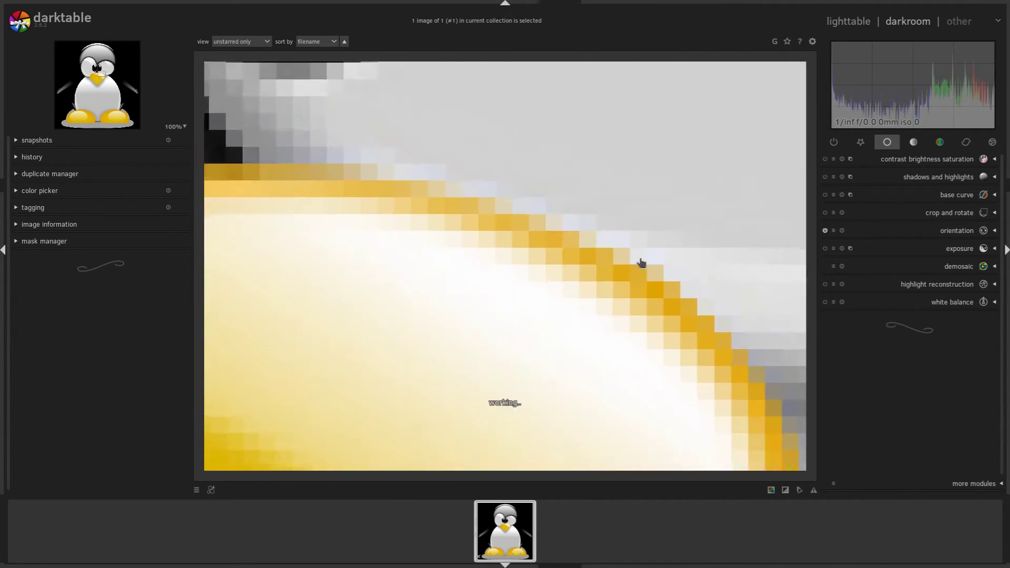
left_click_drag(425, 200, 560, 313)
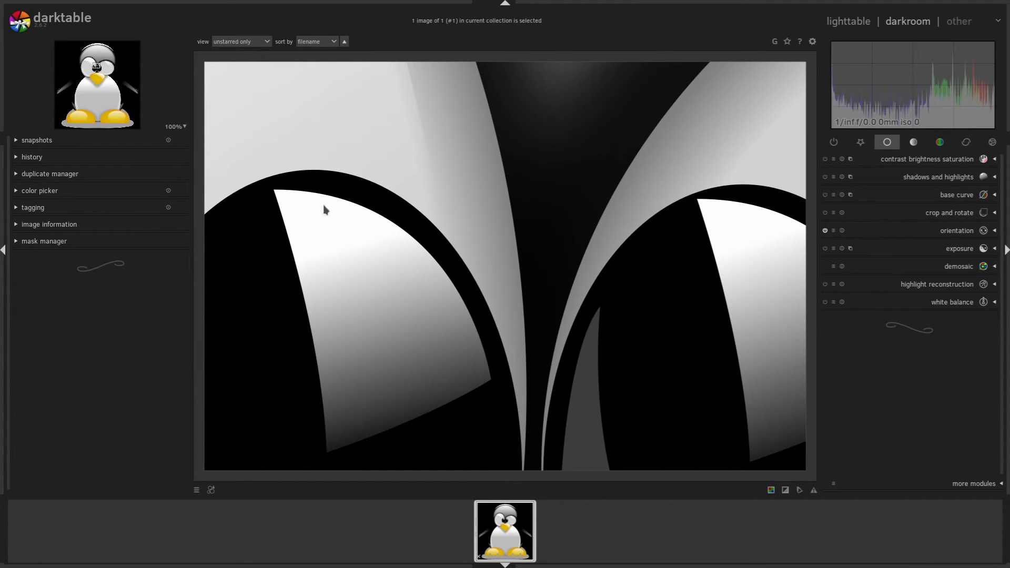
left_click_drag(381, 205, 309, 198)
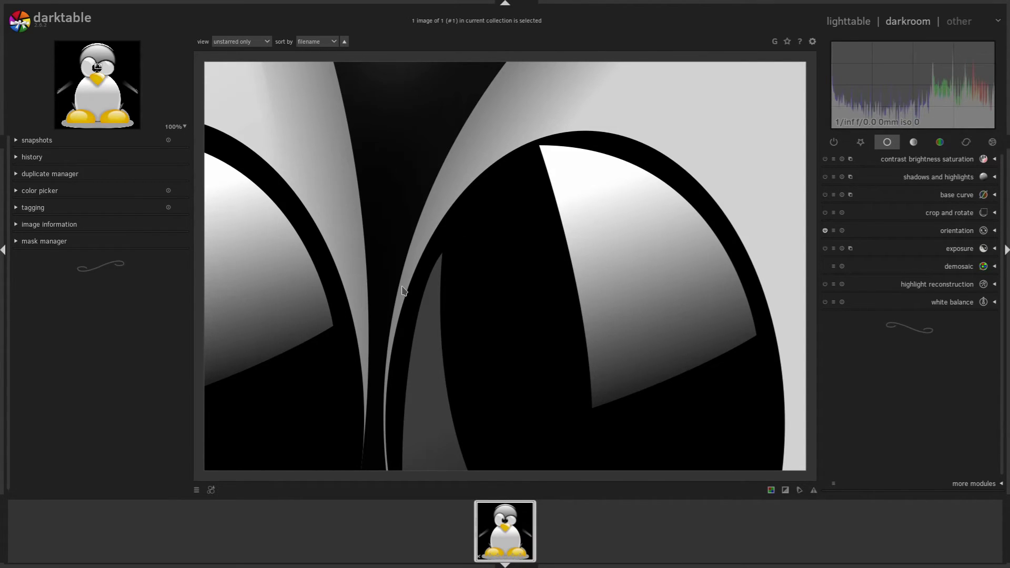
Leave darktable full screen and set Inkscape's export resolution to 72 dpi
key("F11")
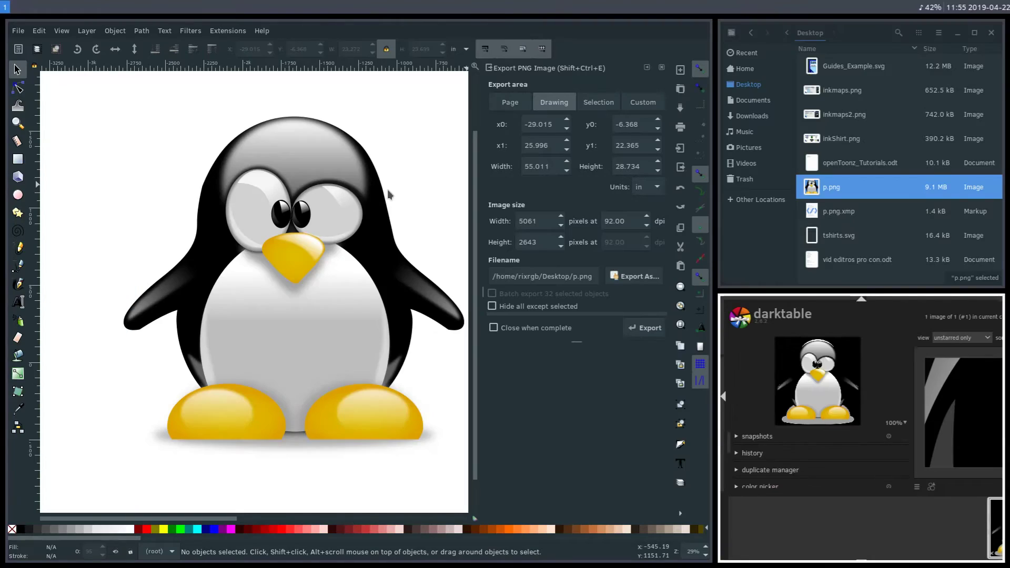
scroll(319, 165, "right", 1)
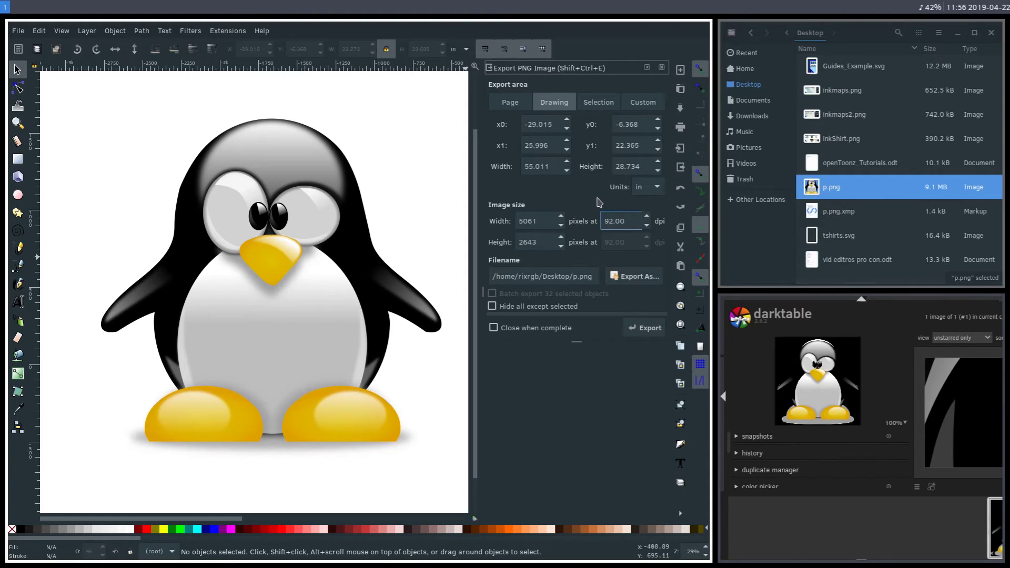
double_click(632, 220)
triple_click(631, 220)
type("6000")
type("3000")
type("72")
left_click(542, 221)
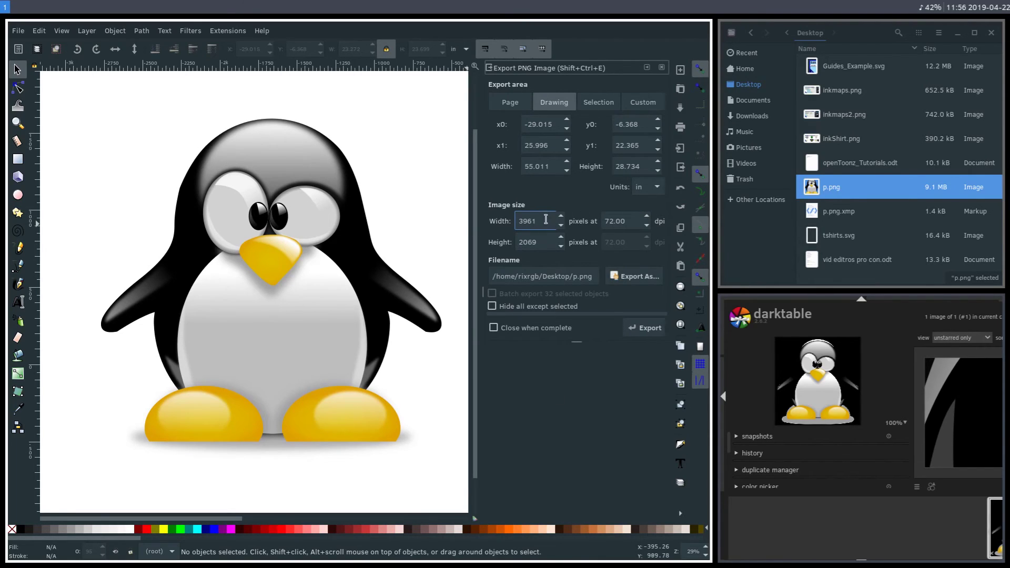
Set the export image width to 1080 pixels, giving 1080 × 564 at 19.63 dpi
left_click_drag(544, 221, 495, 223)
type("256")
key("Tab")
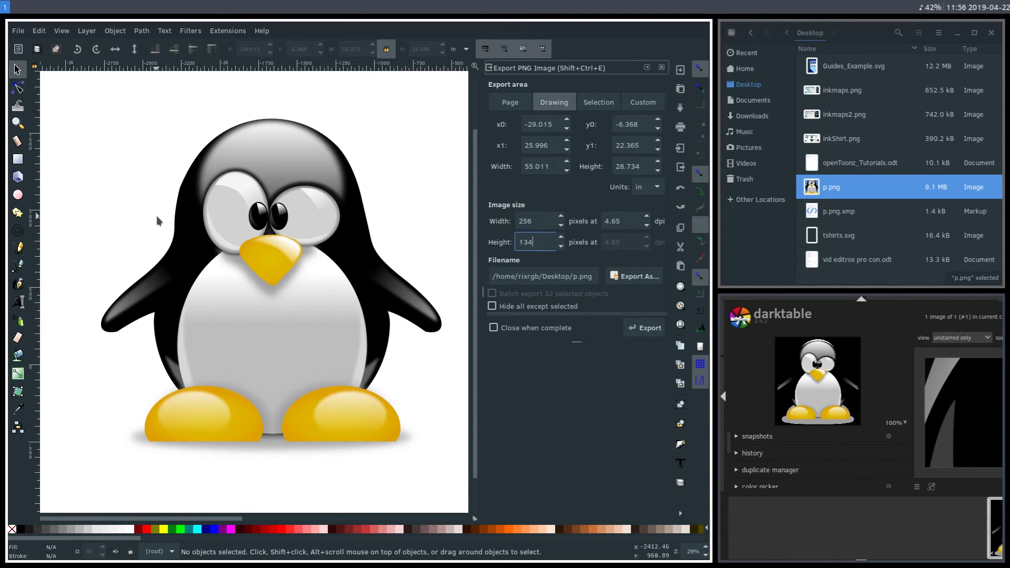
double_click(542, 226)
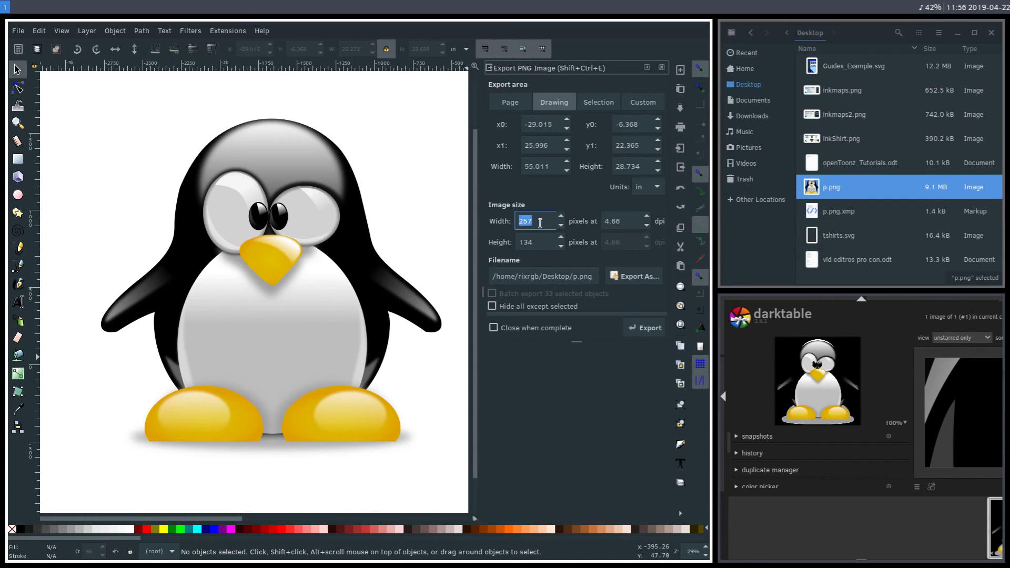
type("1080")
left_click(519, 240)
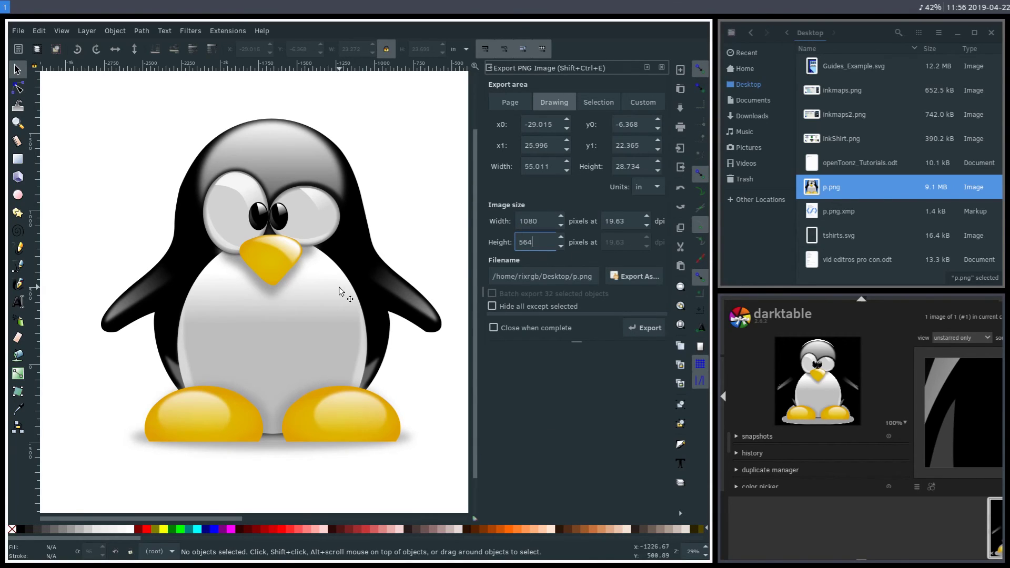
scroll(295, 252, "down", 1)
scroll(278, 276, "right", 1)
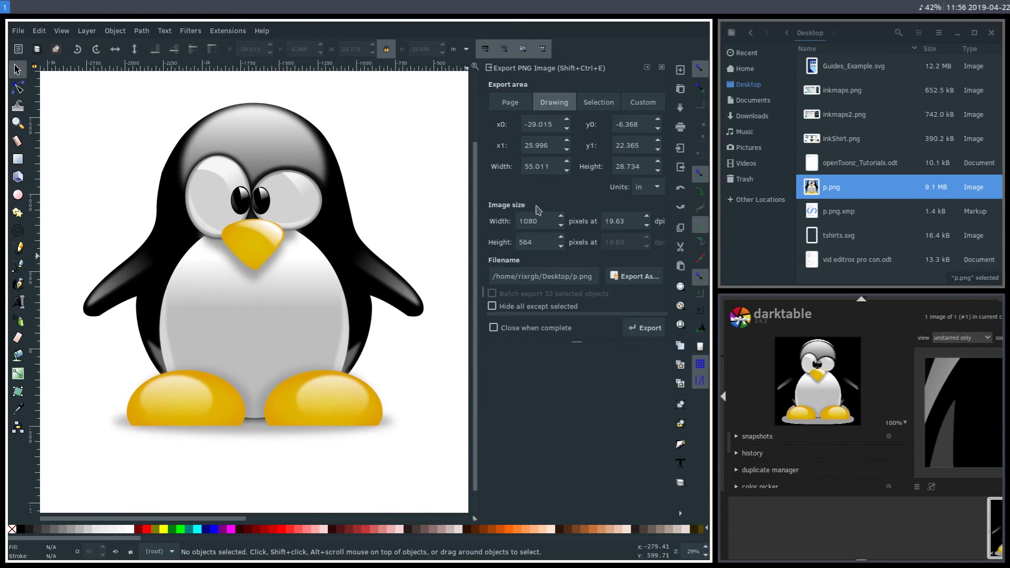
Compare Page and Drawing export areas, keep Drawing, and measure it in millimetres
left_click(514, 102)
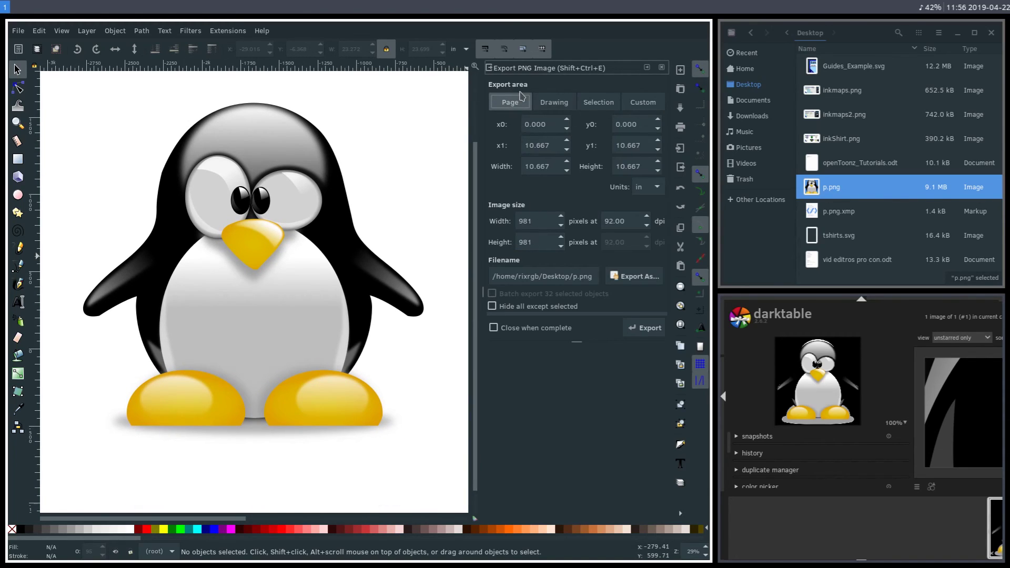
left_click(558, 105)
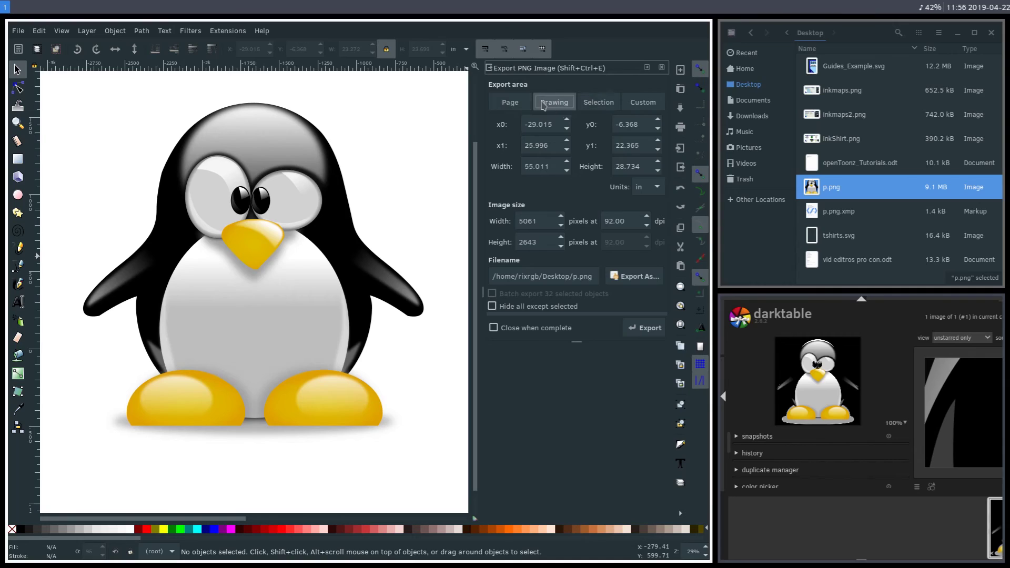
left_click(511, 102)
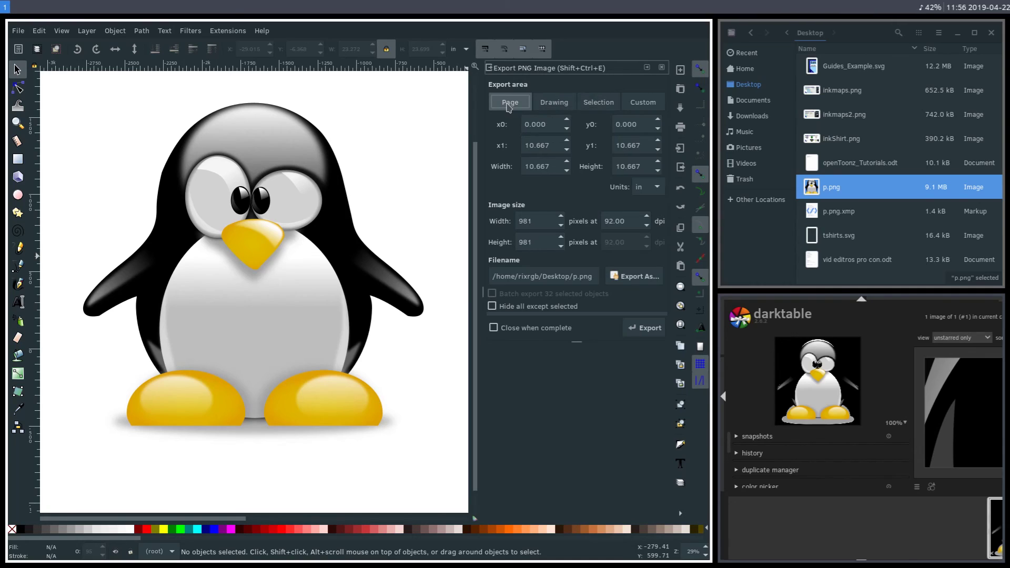
left_click(548, 103)
left_click(648, 186)
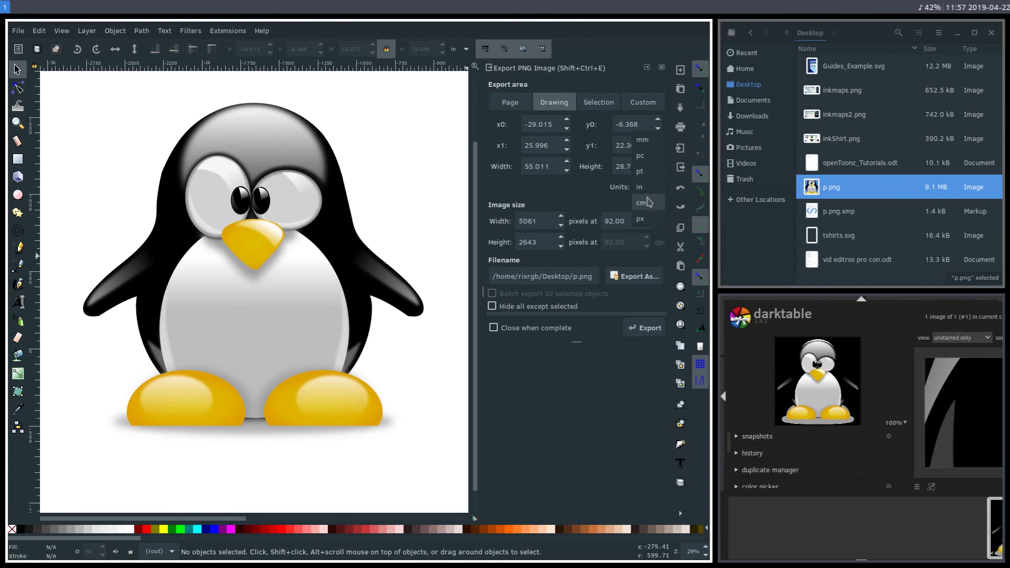
left_click(642, 140)
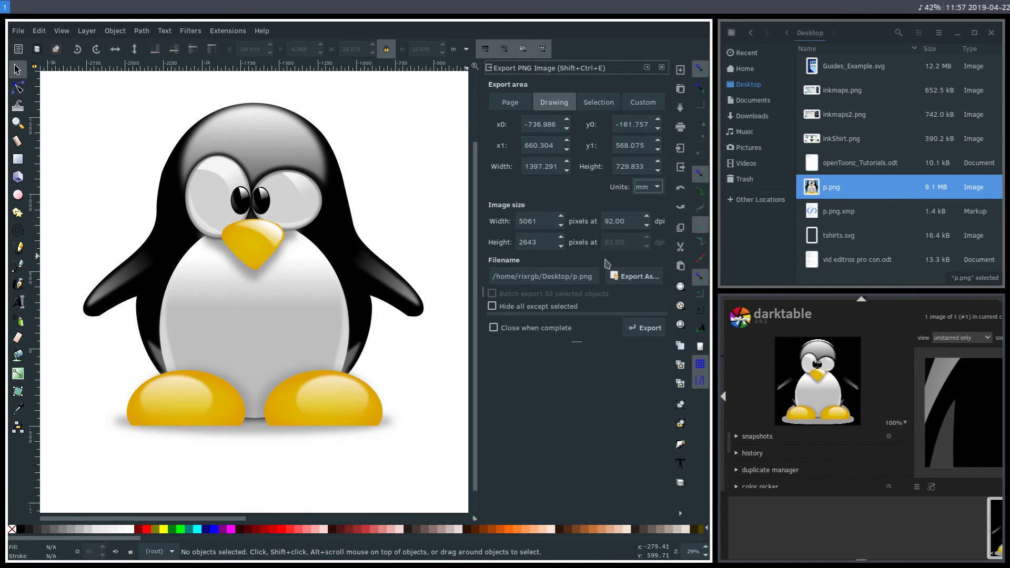
Set the export width to 1000 pixels, giving 1000 × 522 at 18.18 dpi
double_click(537, 221)
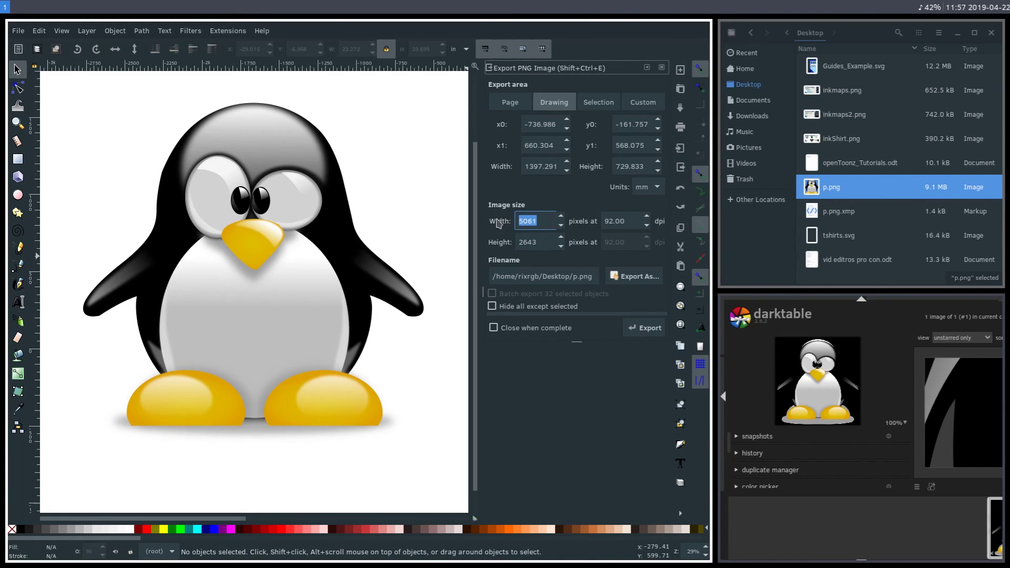
type("1000")
key("Tab")
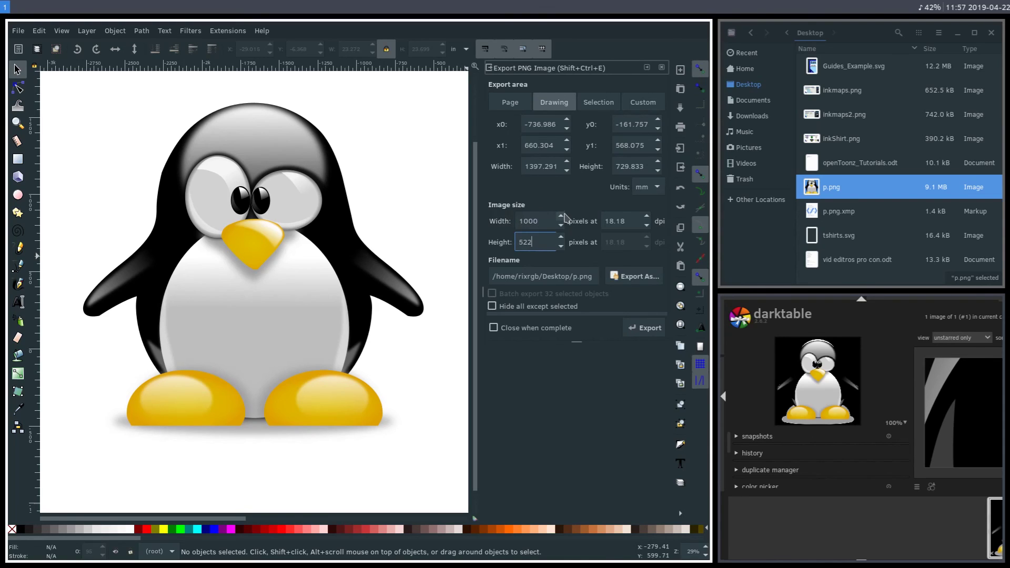